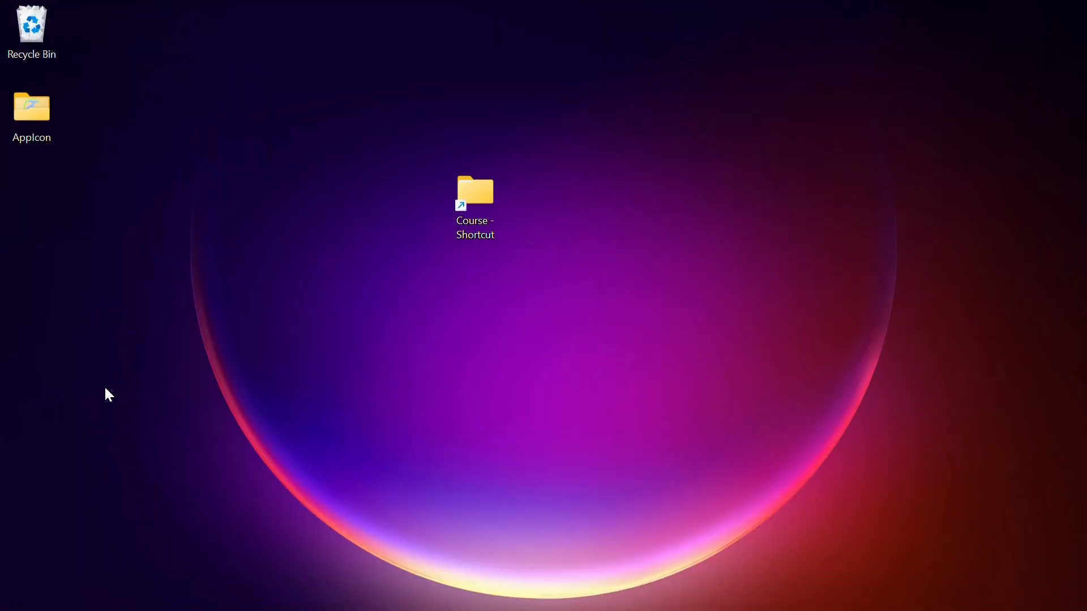
Open Google Chrome with the "Do" profile, search Google for "gemini ai" and go to the Gemini web app.
{"action": "key", "text": "super"}
{"action": "type", "text": "chr"}
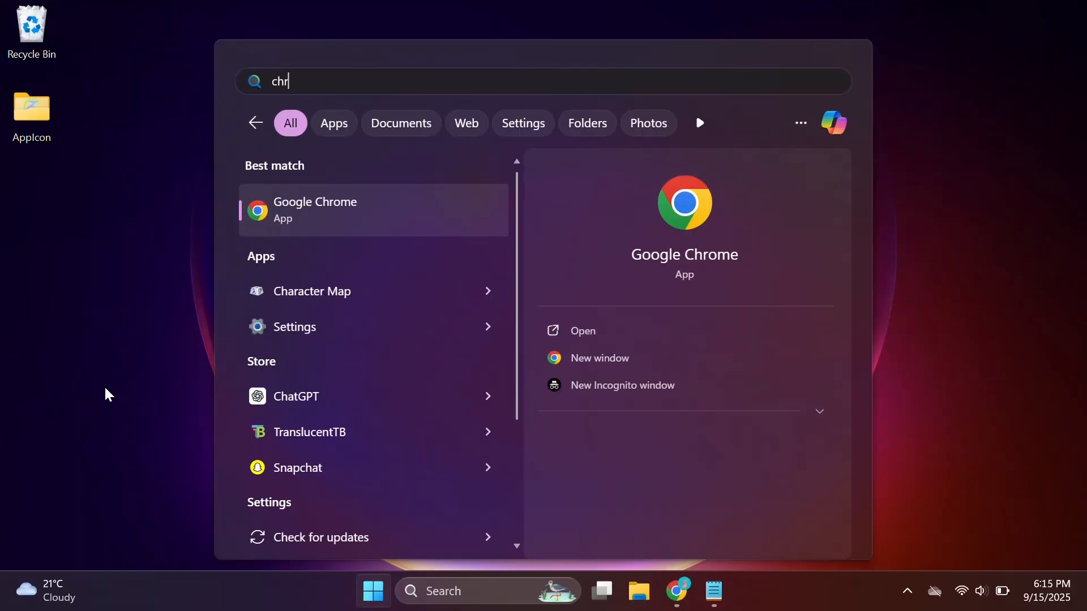
{"action": "left_click", "coordinate": [346, 220]}
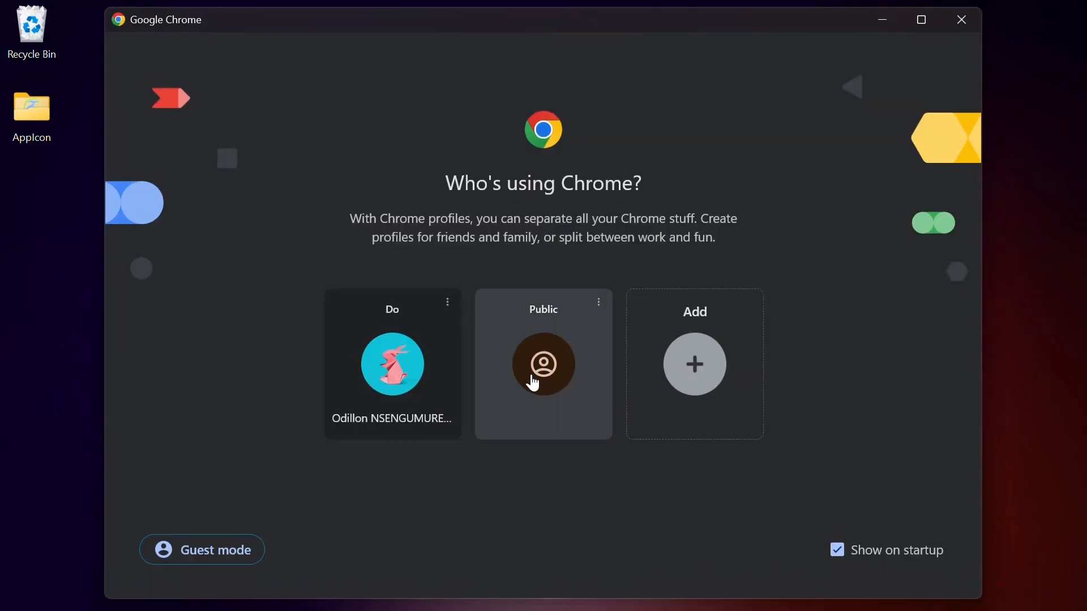
{"action": "left_click", "coordinate": [415, 400]}
{"action": "type", "text": "ge"}
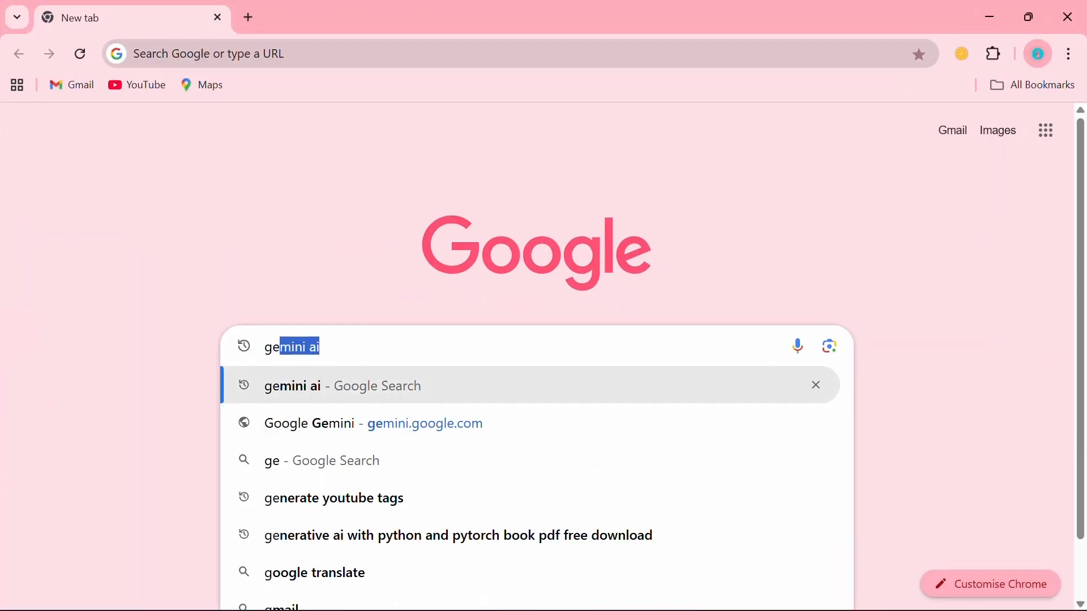
{"action": "type", "text": "mini ai"}
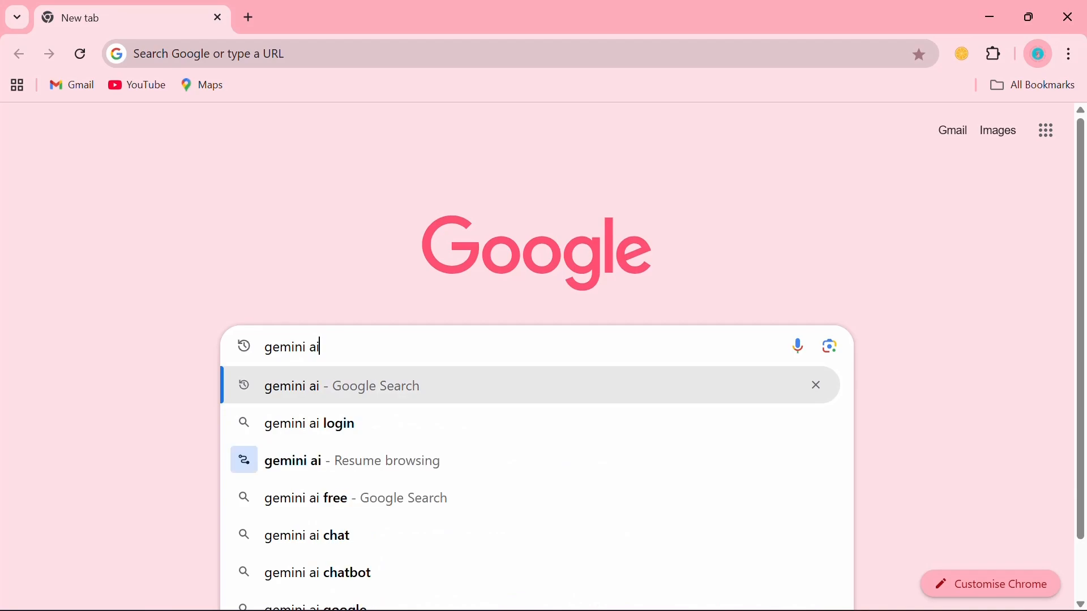
{"action": "key", "text": "Return"}
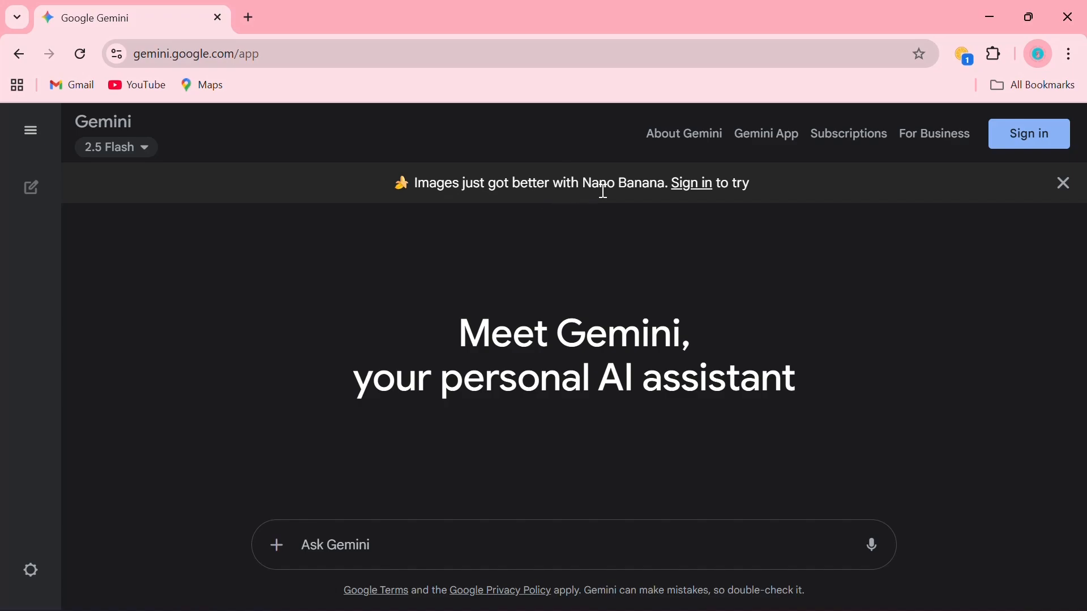
Sign in to Gemini with the saved Google account and decline the Canvas offer.
{"action": "left_click", "coordinate": [693, 193]}
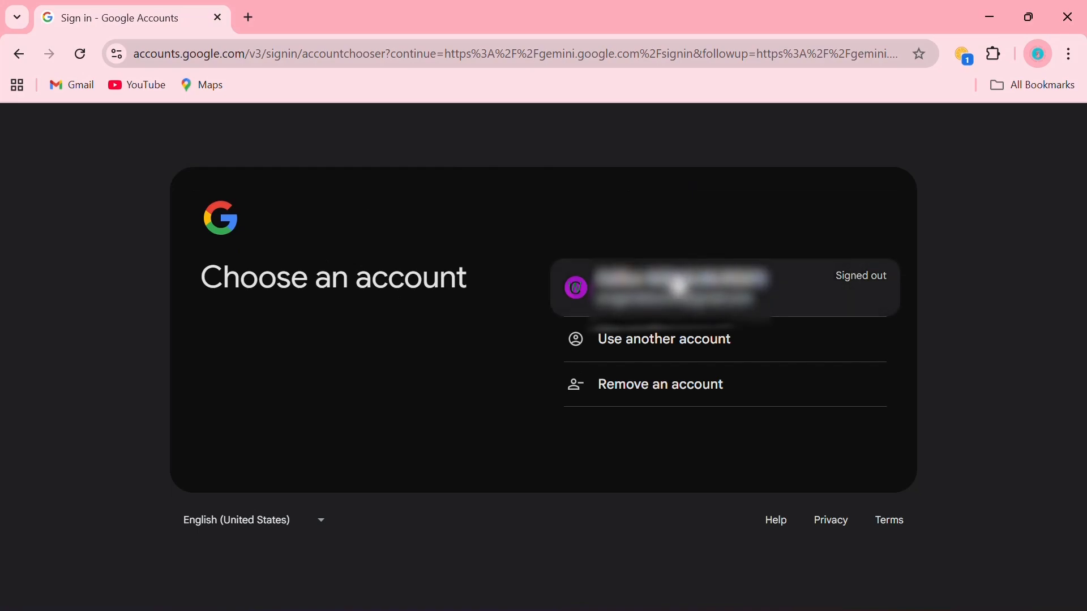
{"action": "left_click", "coordinate": [679, 287]}
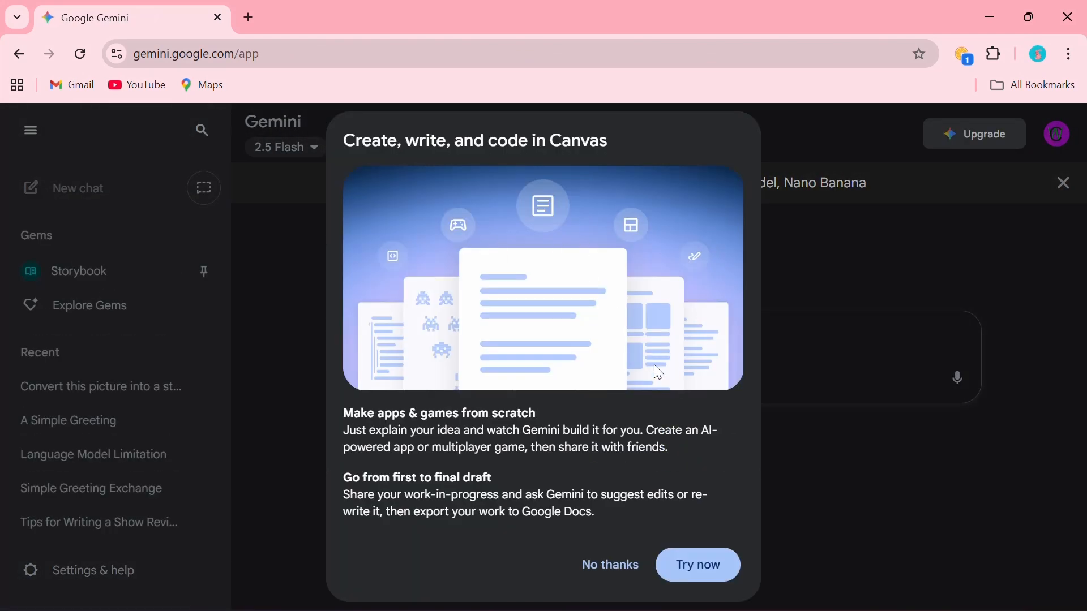
{"action": "left_click", "coordinate": [600, 568]}
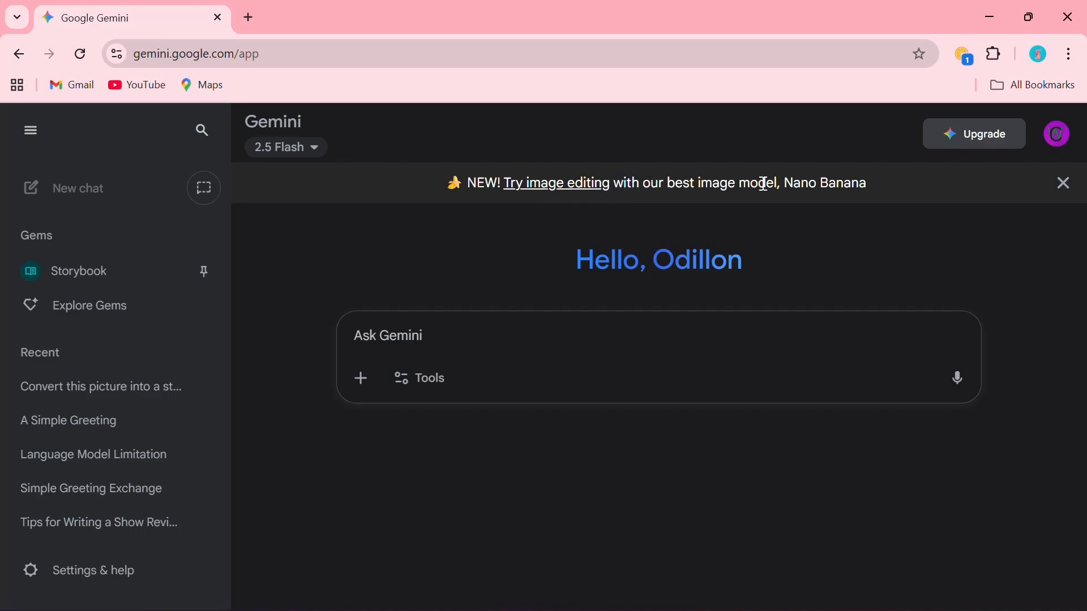
Enable the Create images tool for the new Gemini prompt and decline the 2.5 Pro offer.
{"action": "left_click", "coordinate": [560, 185]}
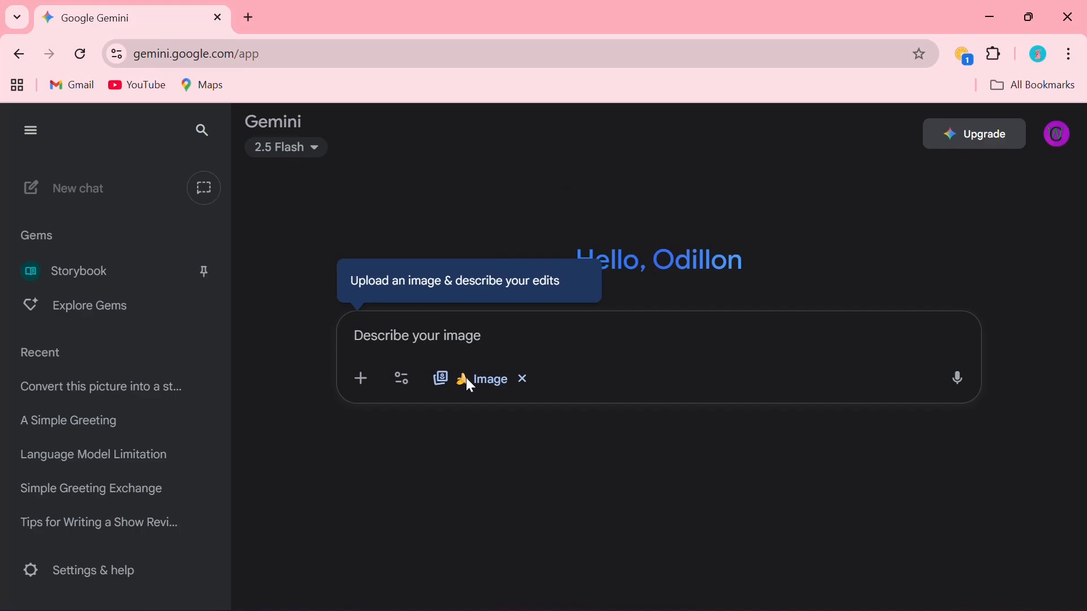
{"action": "left_click", "coordinate": [523, 379]}
{"action": "left_click", "coordinate": [412, 386]}
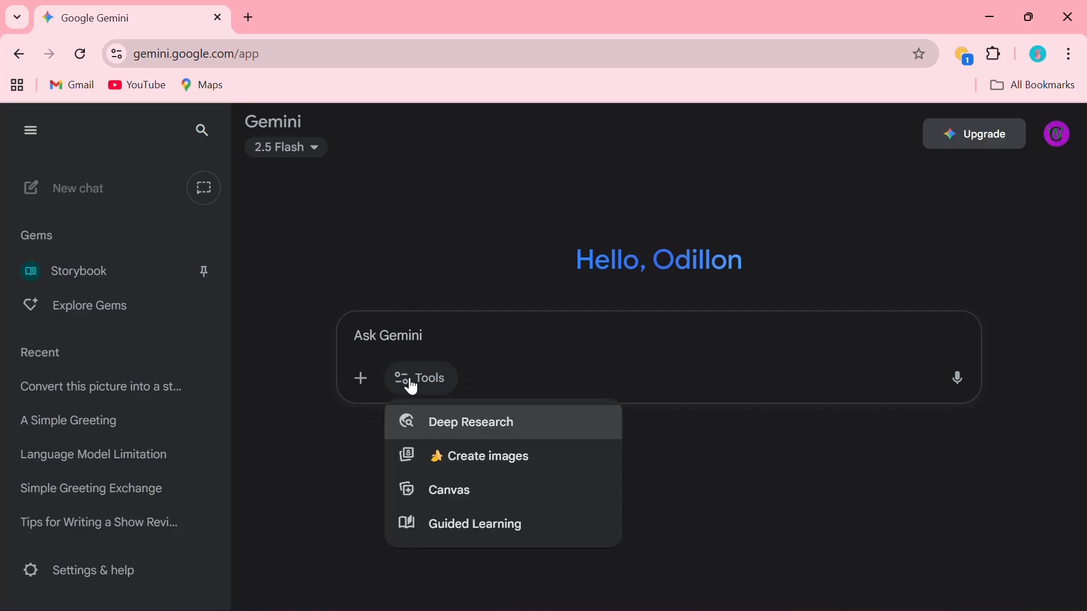
{"action": "left_click", "coordinate": [467, 473]}
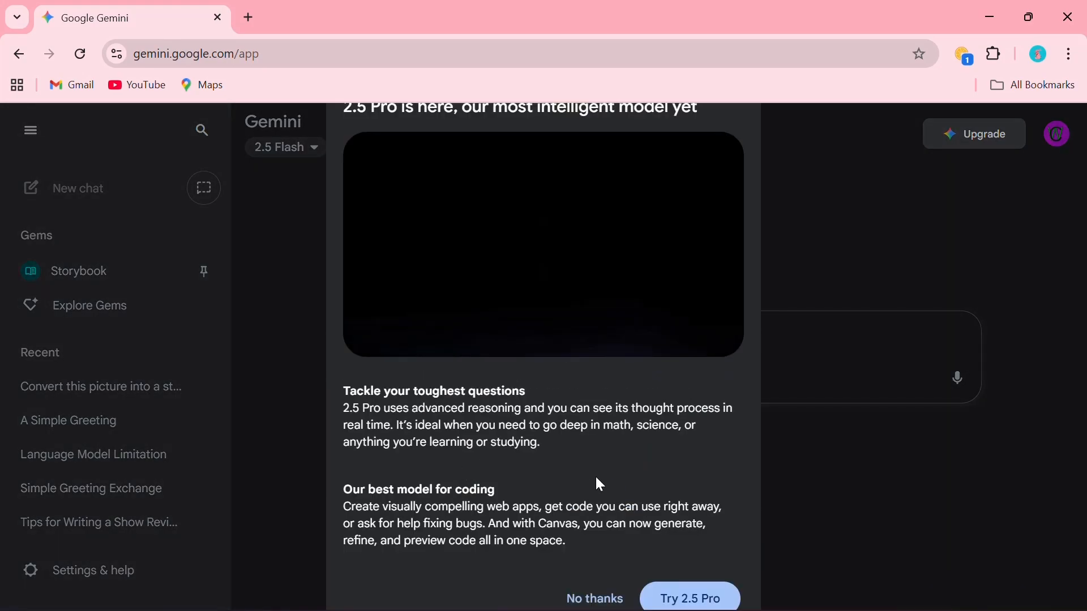
{"action": "left_click", "coordinate": [597, 598]}
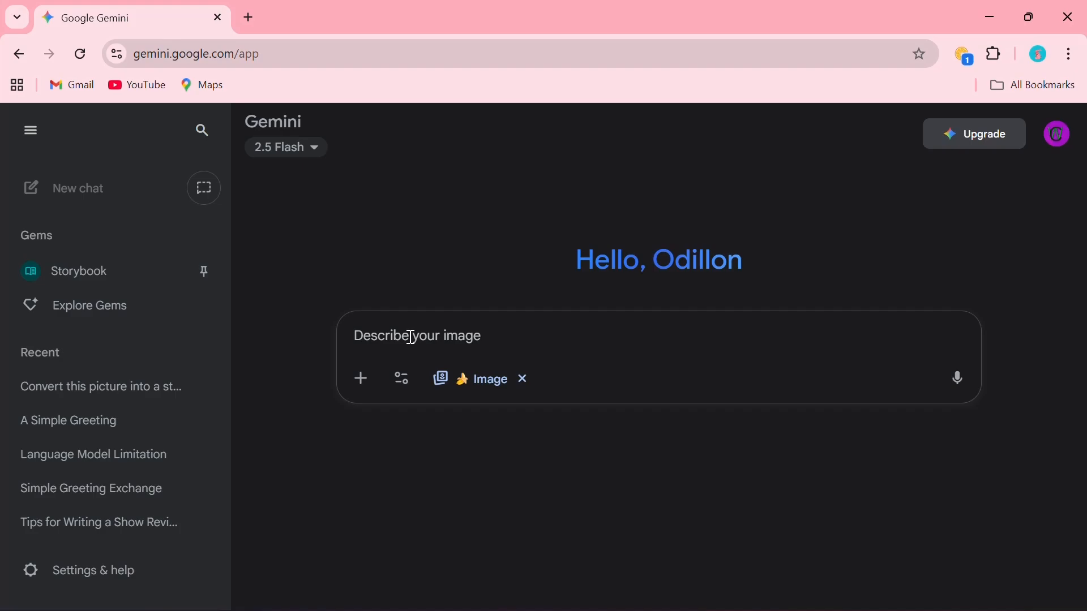
Attach the "typing" picture from the AI agent folder on New Volume (O:) to the prompt.
{"action": "left_click", "coordinate": [361, 379]}
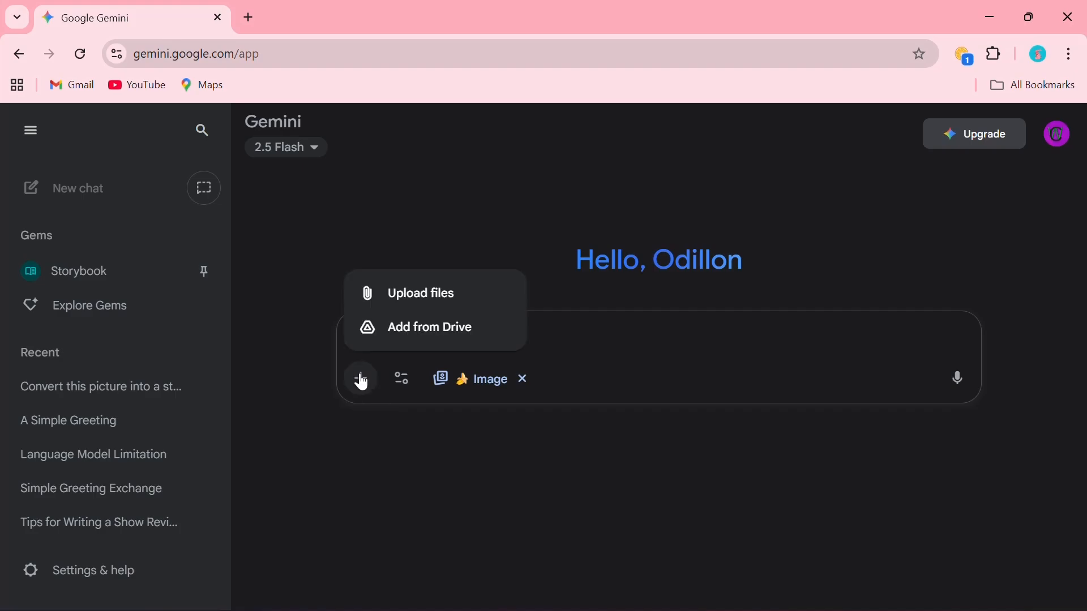
{"action": "left_click", "coordinate": [424, 304]}
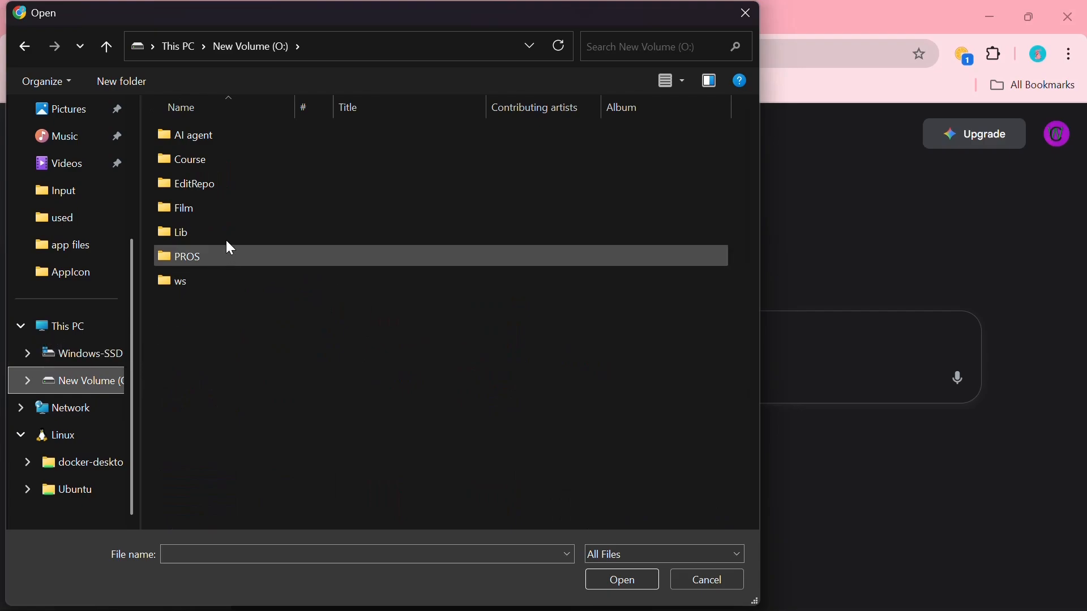
{"action": "double_click", "coordinate": [220, 134]}
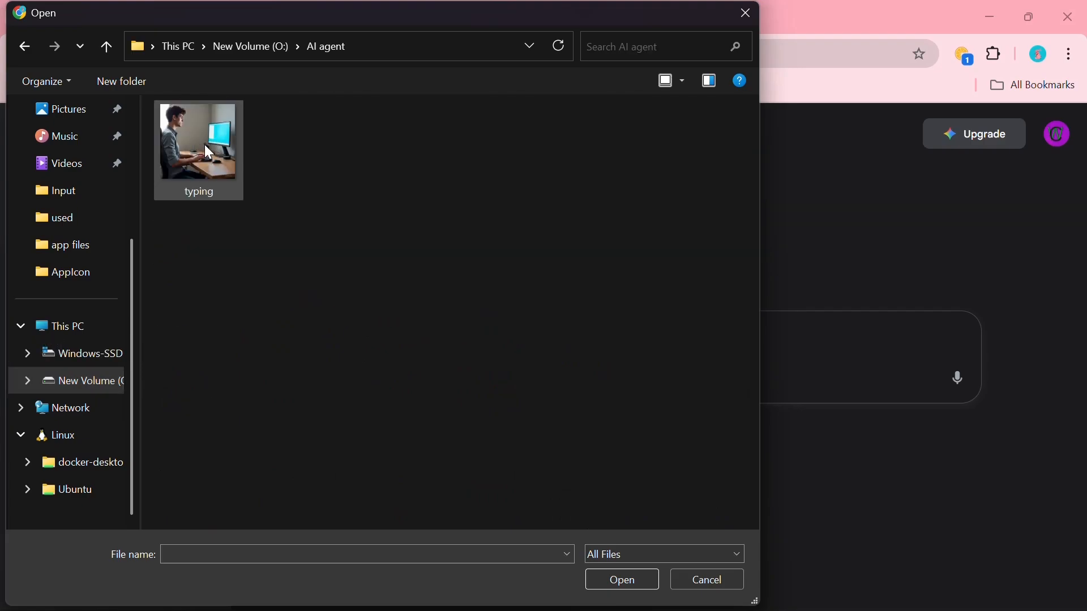
{"action": "left_click", "coordinate": [206, 152]}
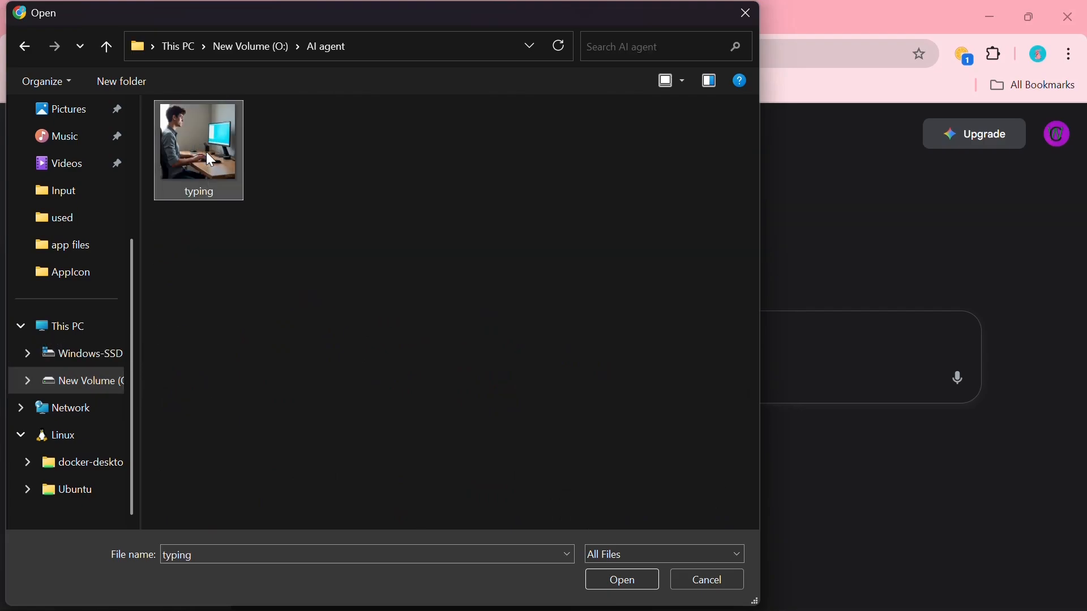
{"action": "left_click", "coordinate": [610, 582]}
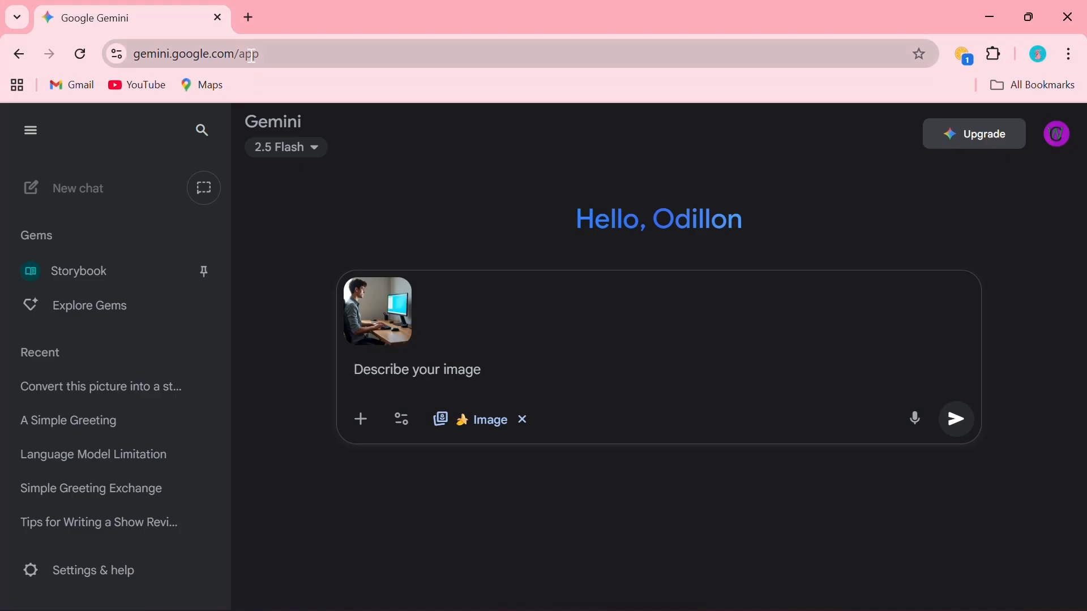
Open chatgpt.com in a new browser tab.
{"action": "left_click", "coordinate": [248, 18]}
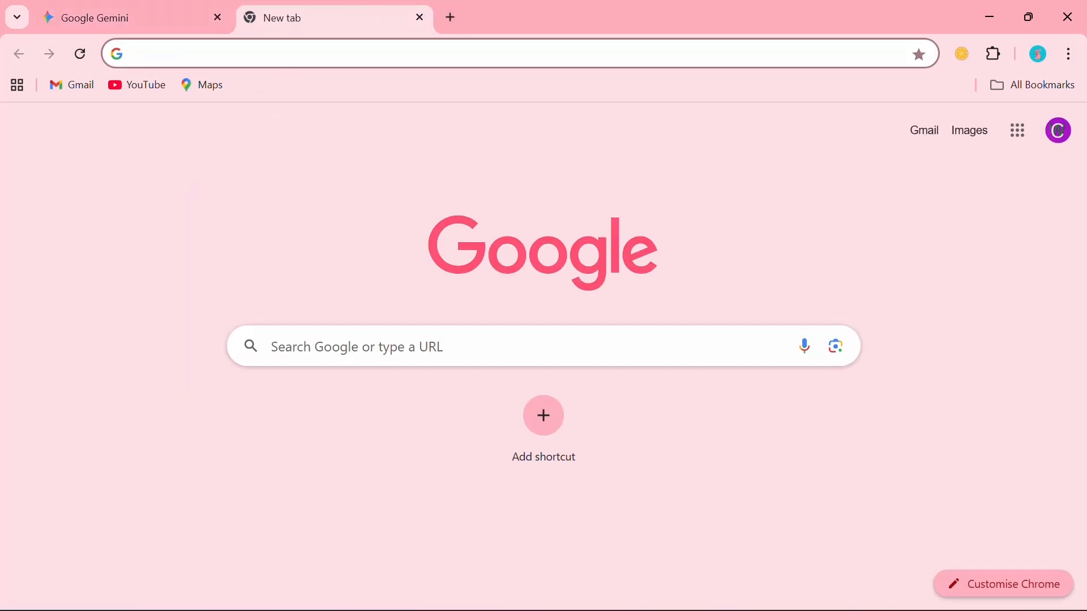
{"action": "left_click", "coordinate": [316, 346]}
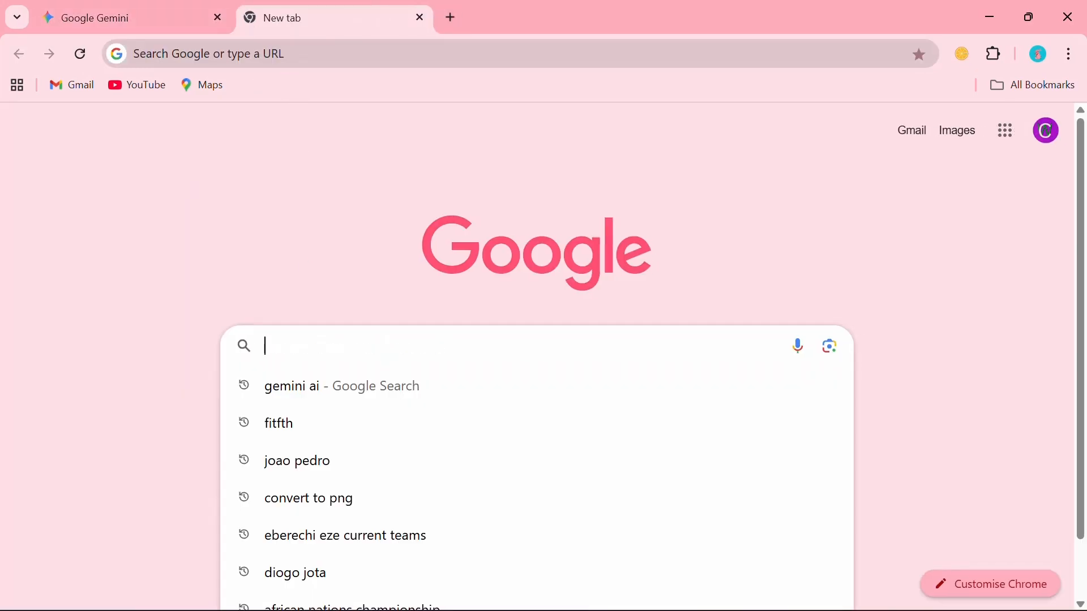
{"action": "type", "text": "chatgpt.com"}
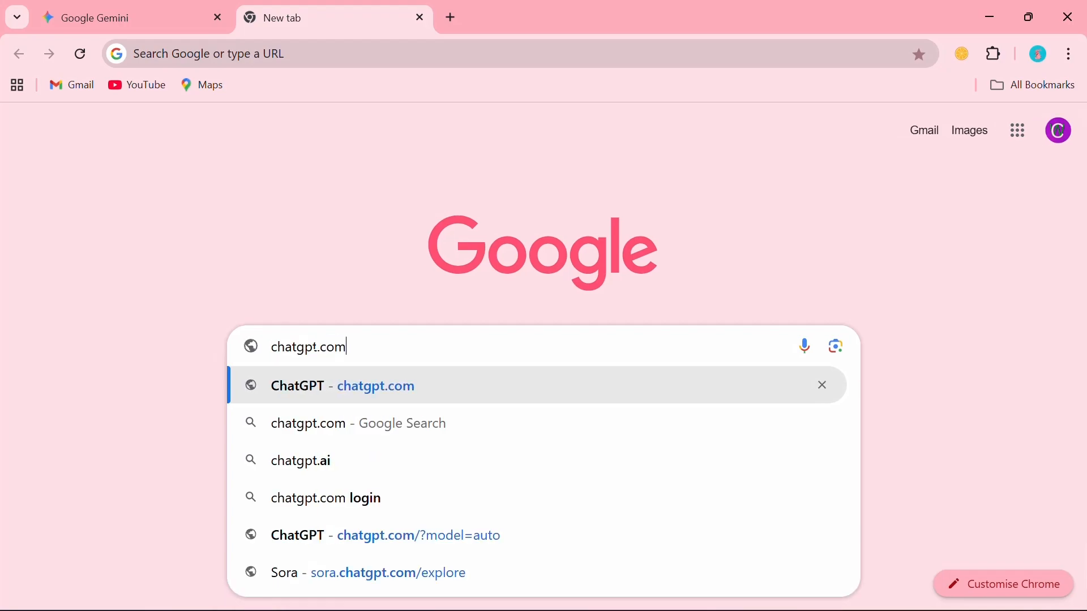
{"action": "key", "text": "Return"}
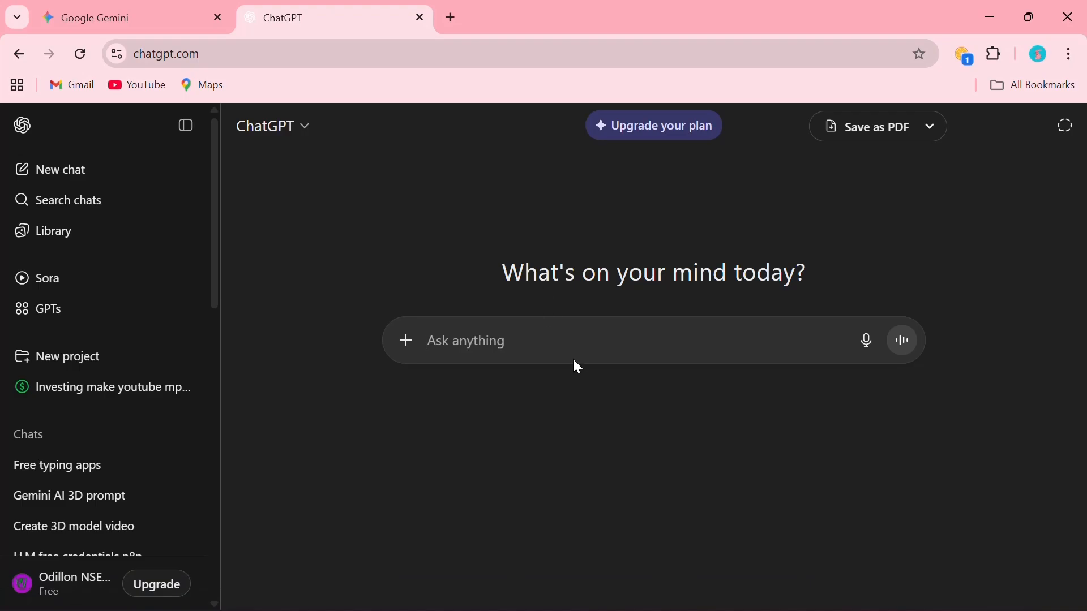
Switch to Notepad and copy the line "Enhance this prompt create Gemini ai prompt for make picture to 3d image.".
{"action": "left_click", "coordinate": [715, 591]}
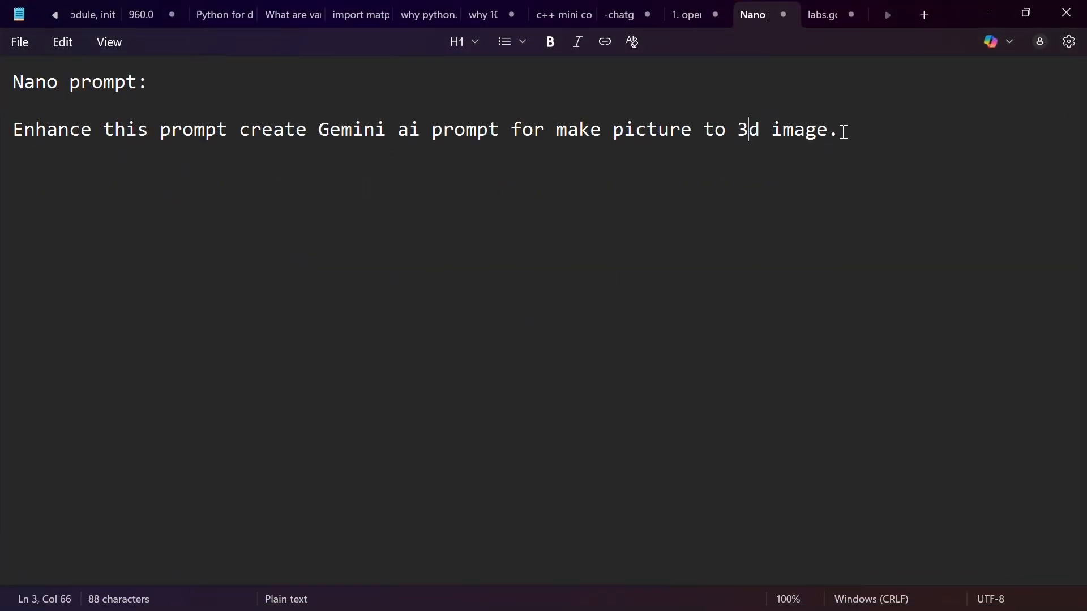
{"action": "left_click_drag", "start_coordinate": [839, 129], "coordinate": [3, 182]}
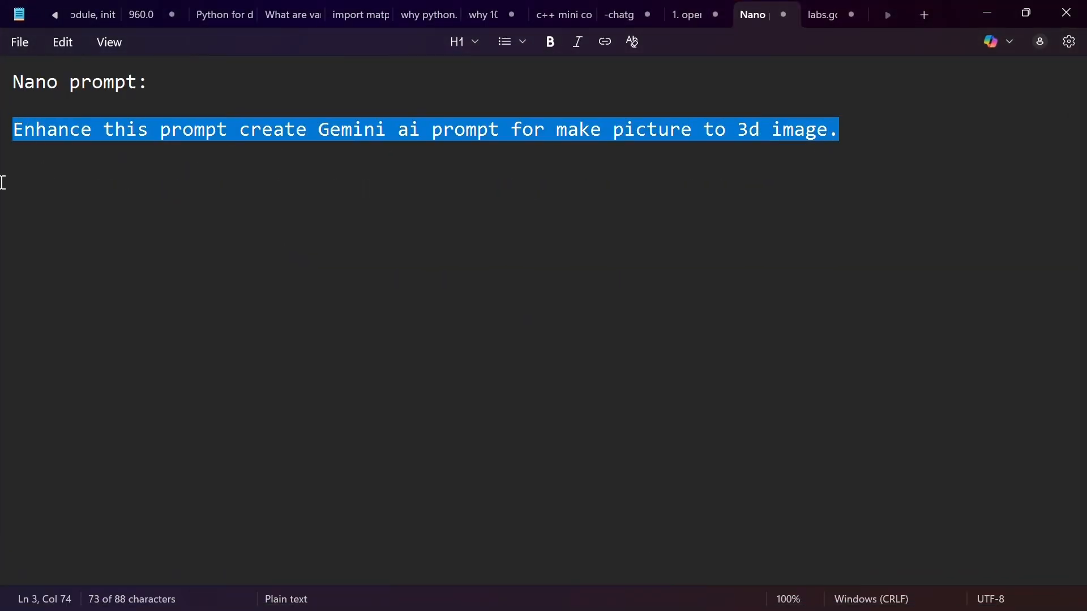
{"action": "right_click", "coordinate": [132, 137]}
{"action": "left_click", "coordinate": [219, 166]}
Return to ChatGPT in Chrome, paste the copied prompt request into the chat and send it.
{"action": "left_click", "coordinate": [690, 603]}
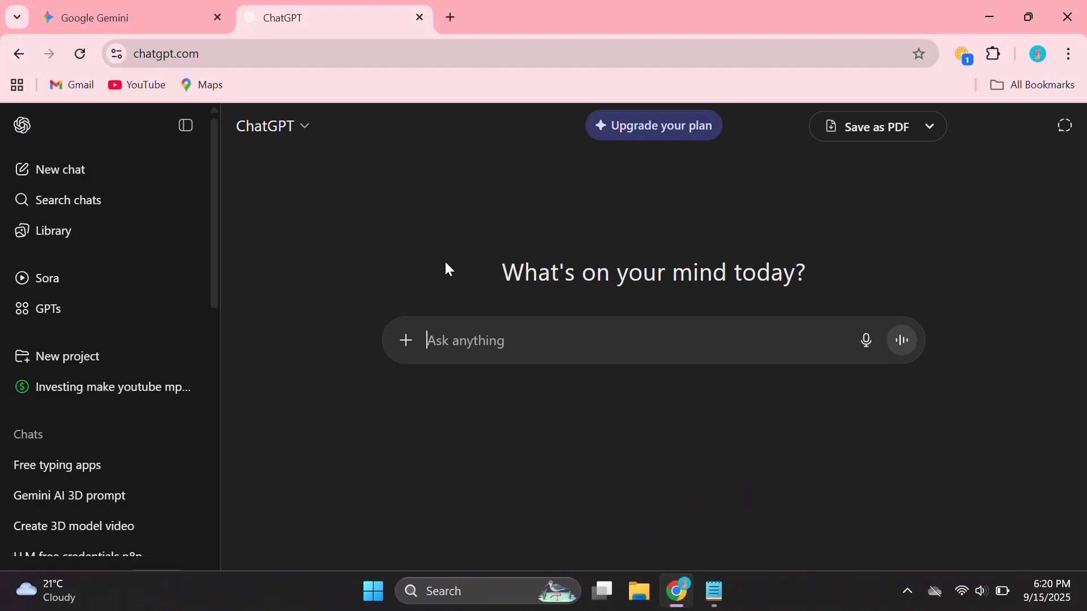
{"action": "key", "text": "ctrl+v"}
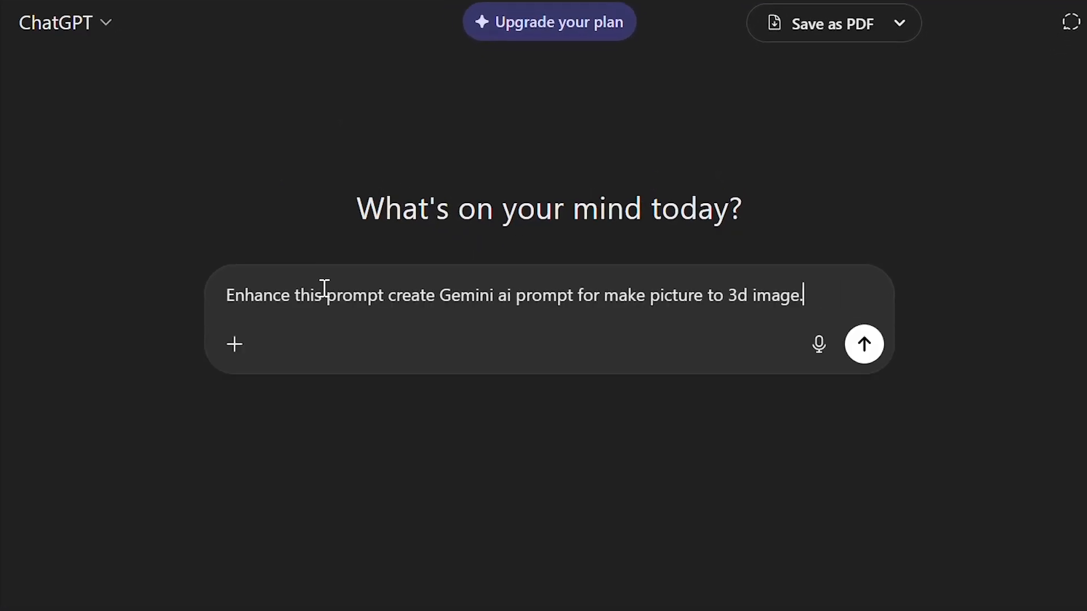
{"action": "key", "text": "Return"}
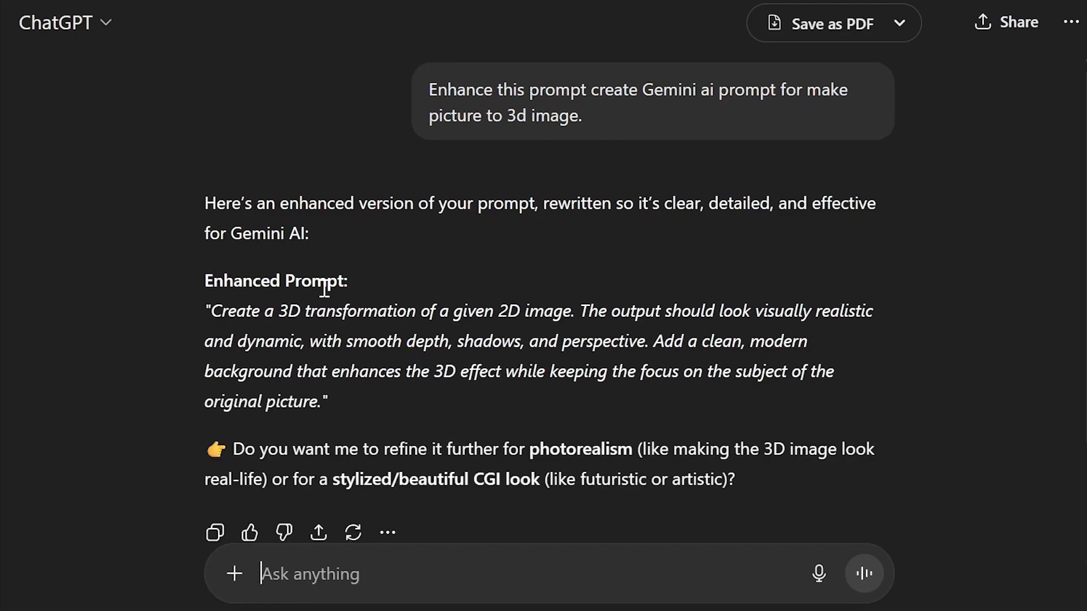
Copy the enhanced prompt text from ChatGPT's reply, from "Create a 3D transformation" to "original picture".
{"action": "scroll", "coordinate": [325, 289], "scroll_direction": "down", "scroll_amount": 2}
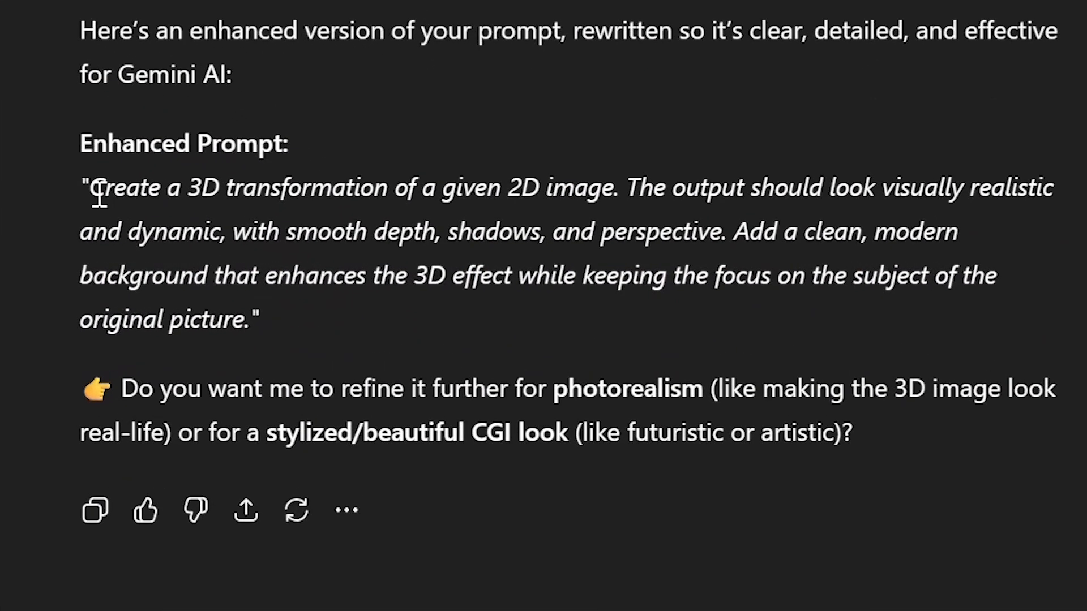
{"action": "left_click_drag", "start_coordinate": [95, 188], "coordinate": [252, 320]}
{"action": "right_click", "coordinate": [219, 270]}
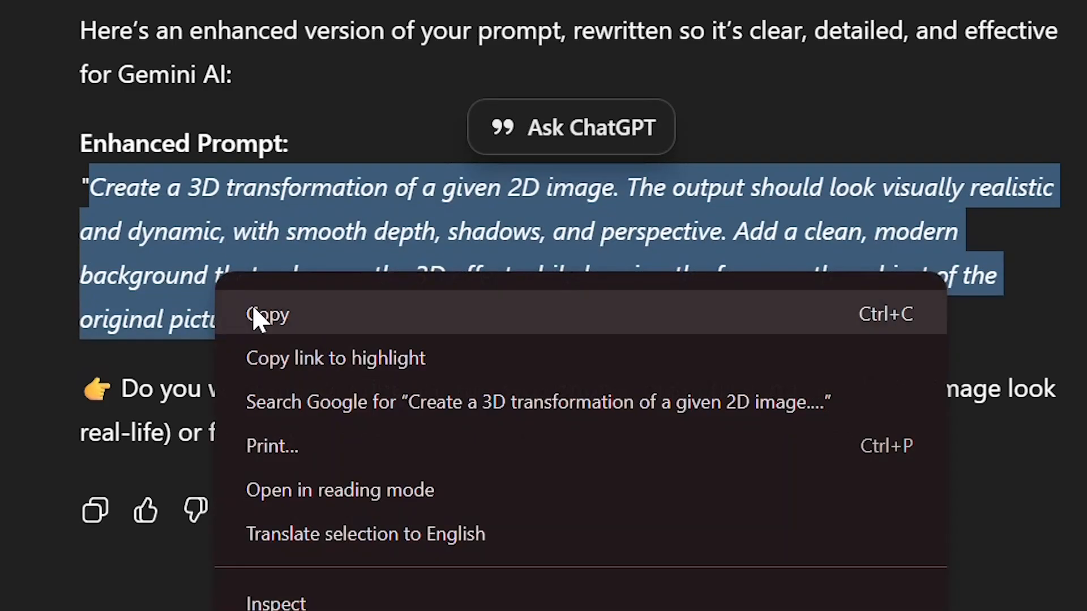
{"action": "left_click", "coordinate": [262, 311]}
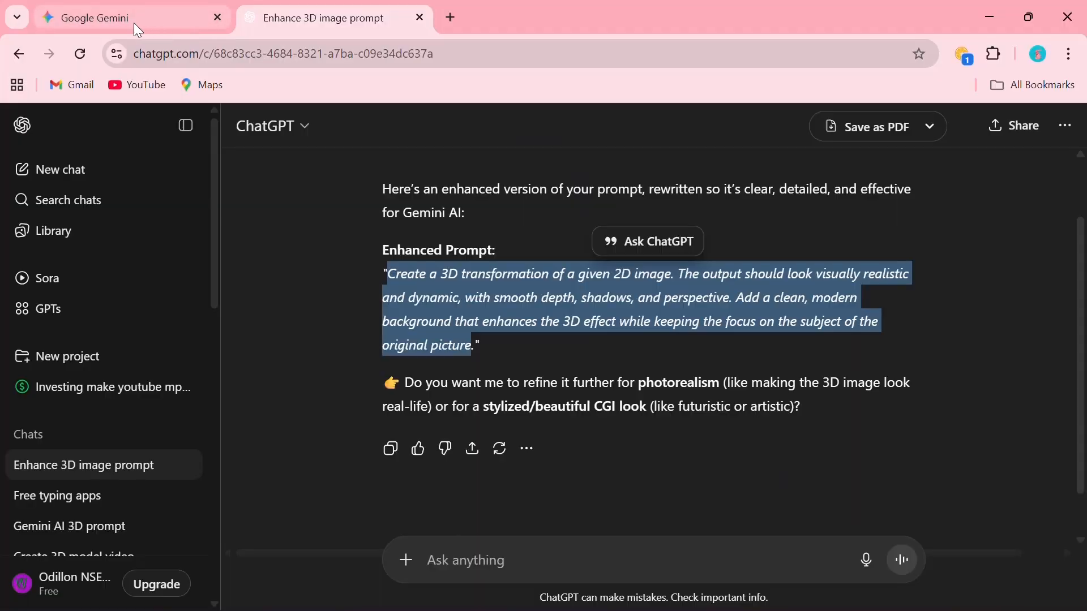
Paste the enhanced prompt into Gemini, submit it with the attached picture, and compare the generated image with the original.
{"action": "left_click", "coordinate": [136, 23]}
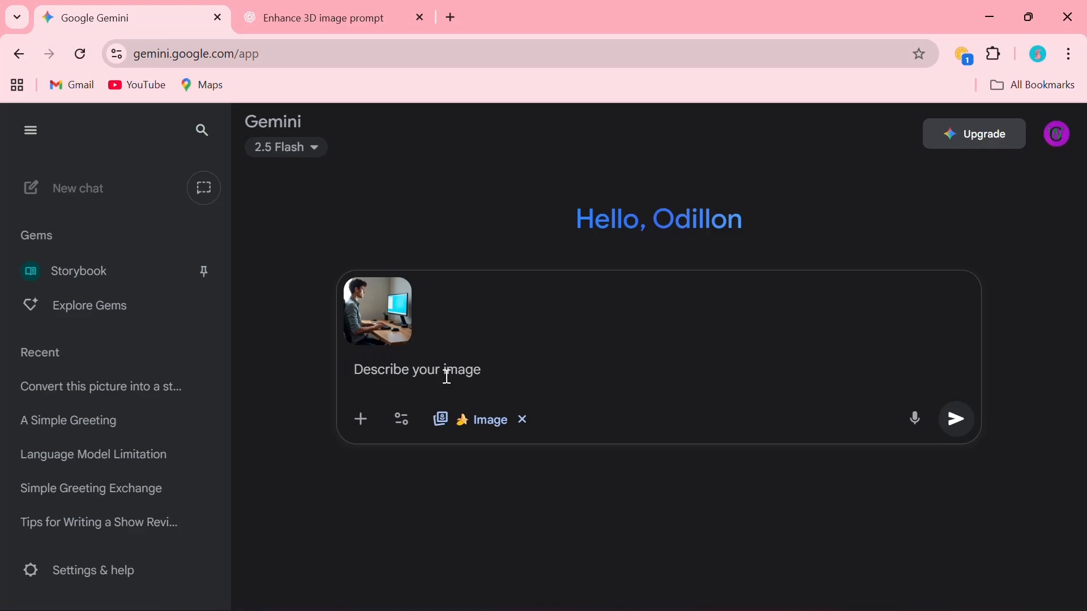
{"action": "key", "text": "ctrl+v"}
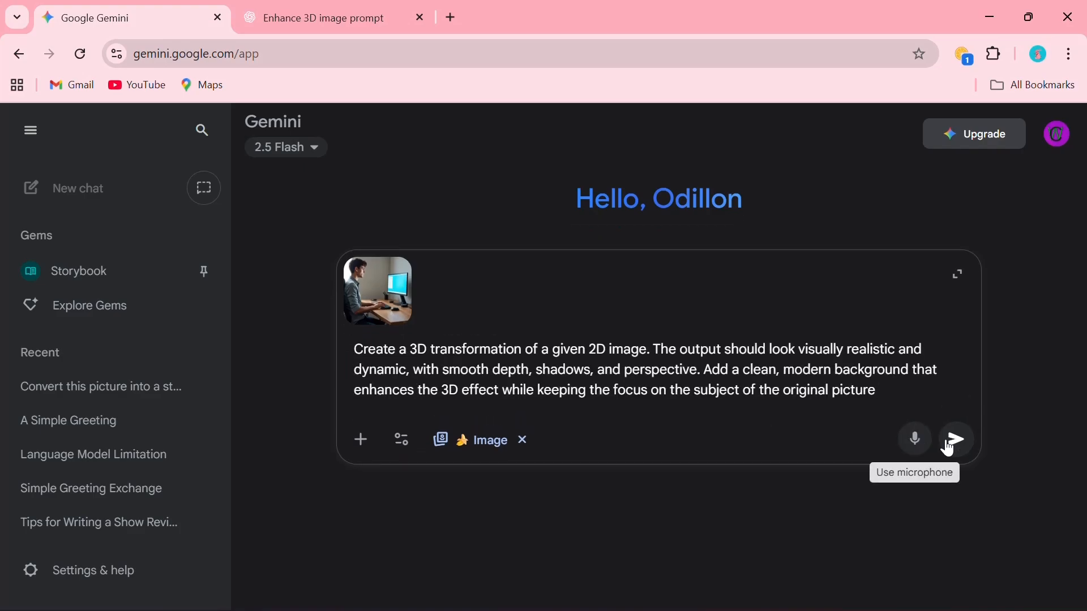
{"action": "left_click", "coordinate": [959, 451]}
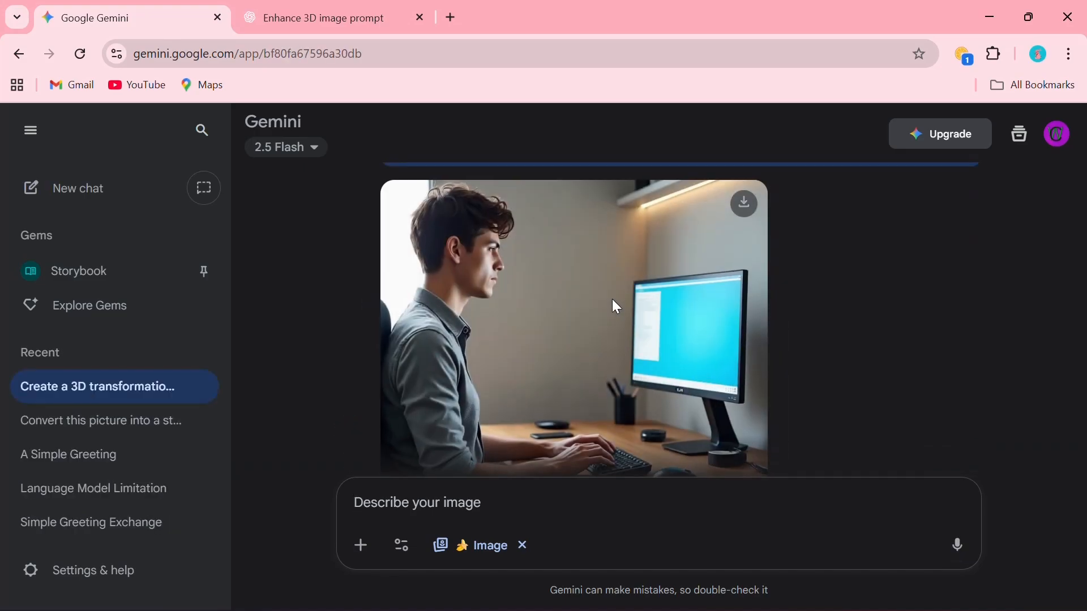
{"action": "scroll", "coordinate": [616, 306], "scroll_direction": "up", "scroll_amount": 10}
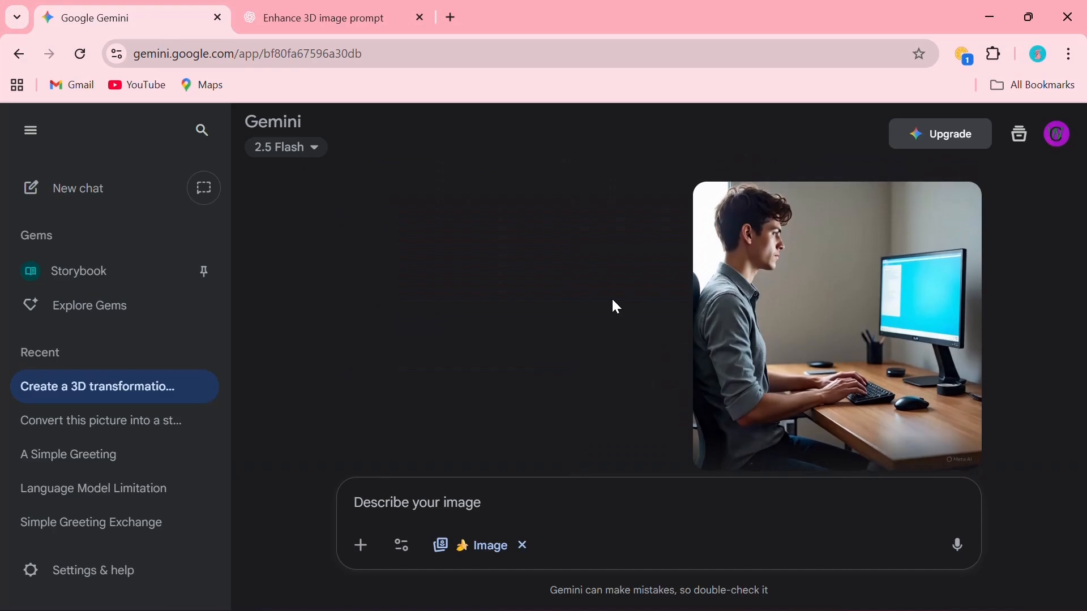
{"action": "scroll", "coordinate": [617, 308], "scroll_direction": "down", "scroll_amount": 10}
{"action": "scroll", "coordinate": [616, 307], "scroll_direction": "down", "scroll_amount": 1}
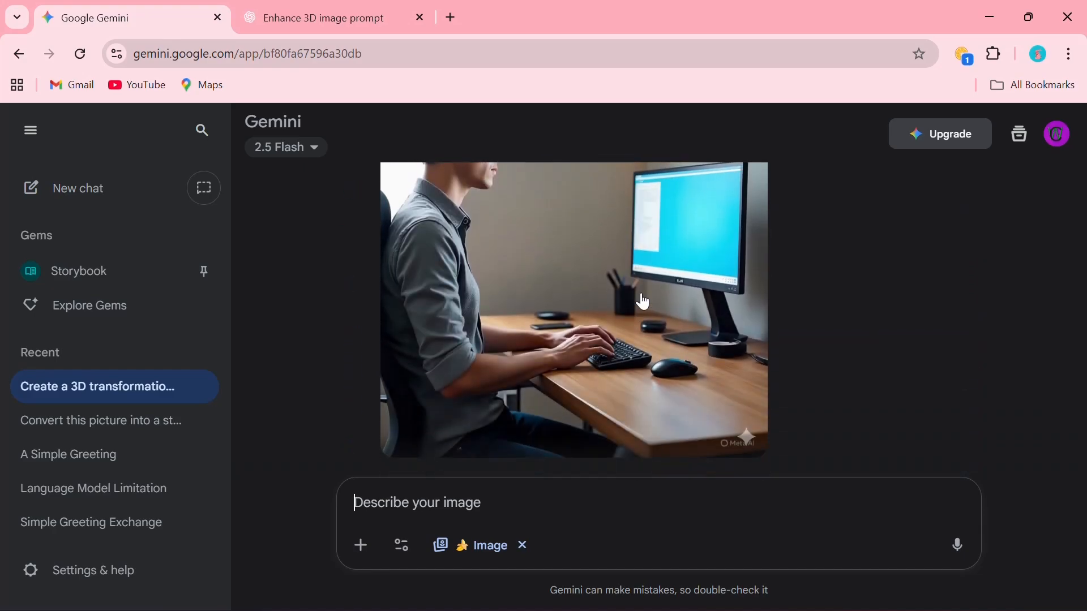
{"action": "scroll", "coordinate": [639, 300], "scroll_direction": "up", "scroll_amount": 10}
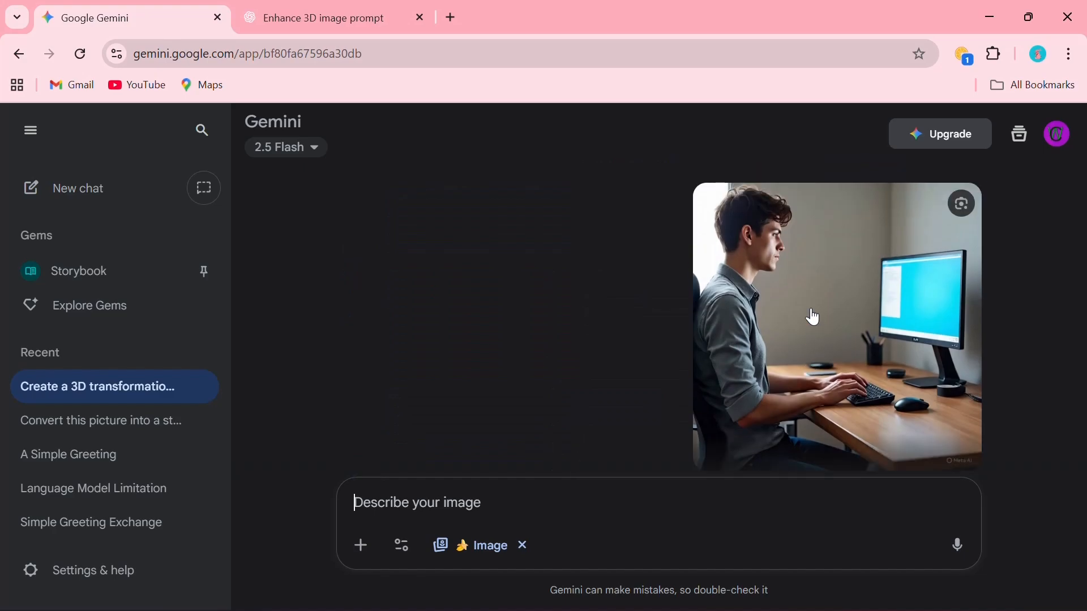
Look over the generated image in Gemini and open the labs.google site in a new browser tab.
{"action": "scroll", "coordinate": [815, 318], "scroll_direction": "down", "scroll_amount": 4}
{"action": "scroll", "coordinate": [815, 318], "scroll_direction": "down", "scroll_amount": 10}
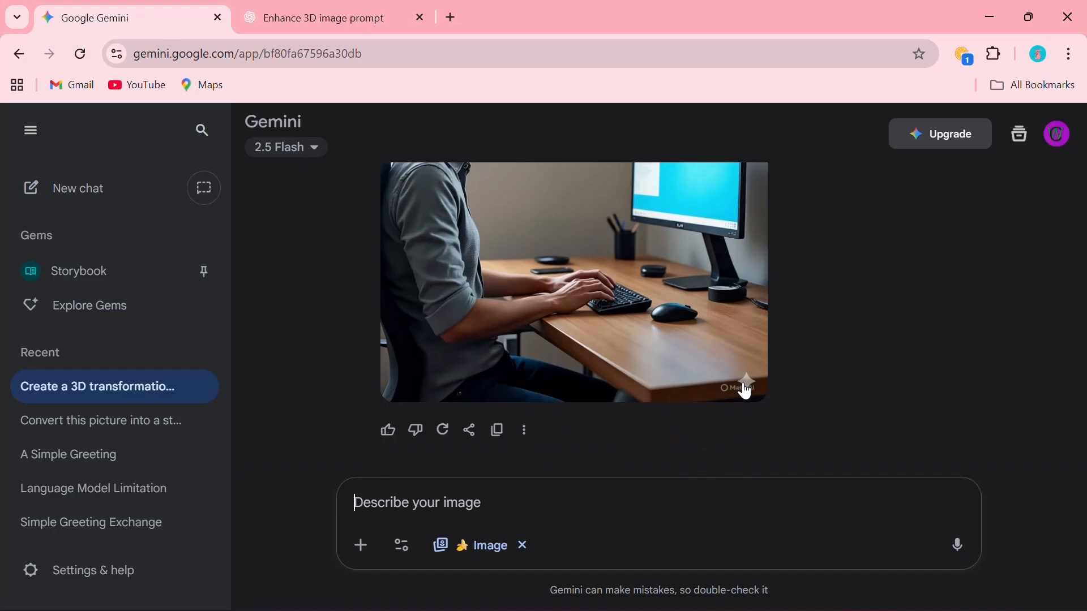
{"action": "left_click", "coordinate": [451, 17]}
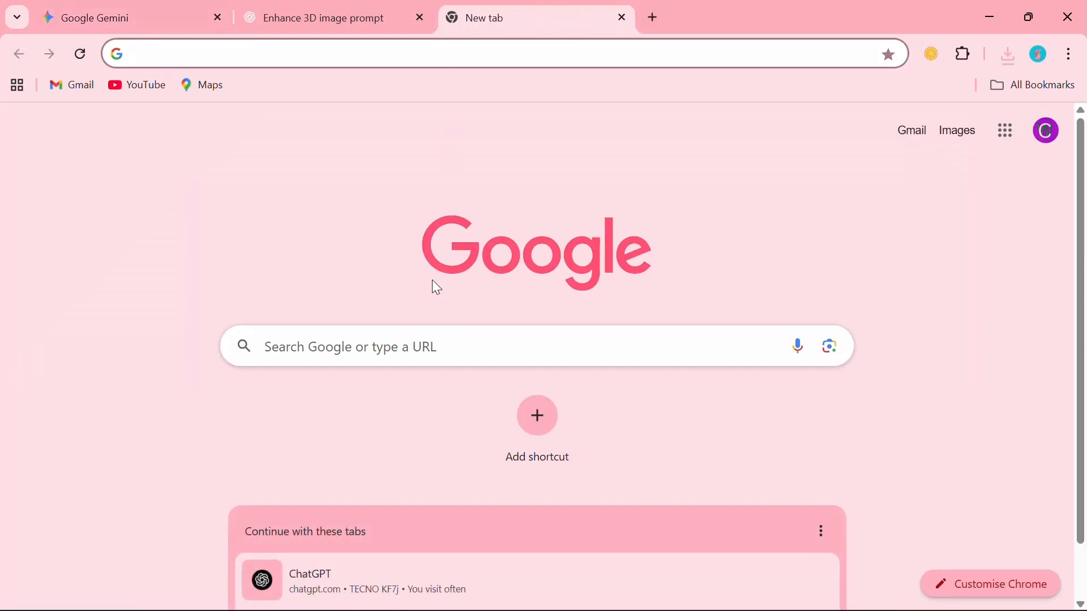
{"action": "left_click", "coordinate": [394, 347]}
{"action": "type", "text": "labs.google"}
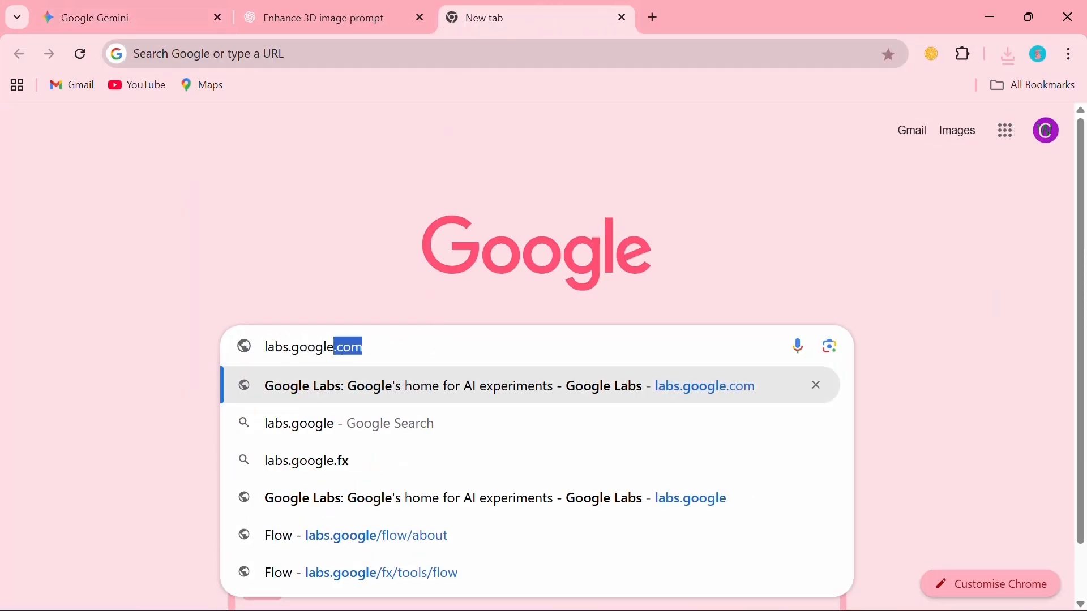
{"action": "key", "text": "Return"}
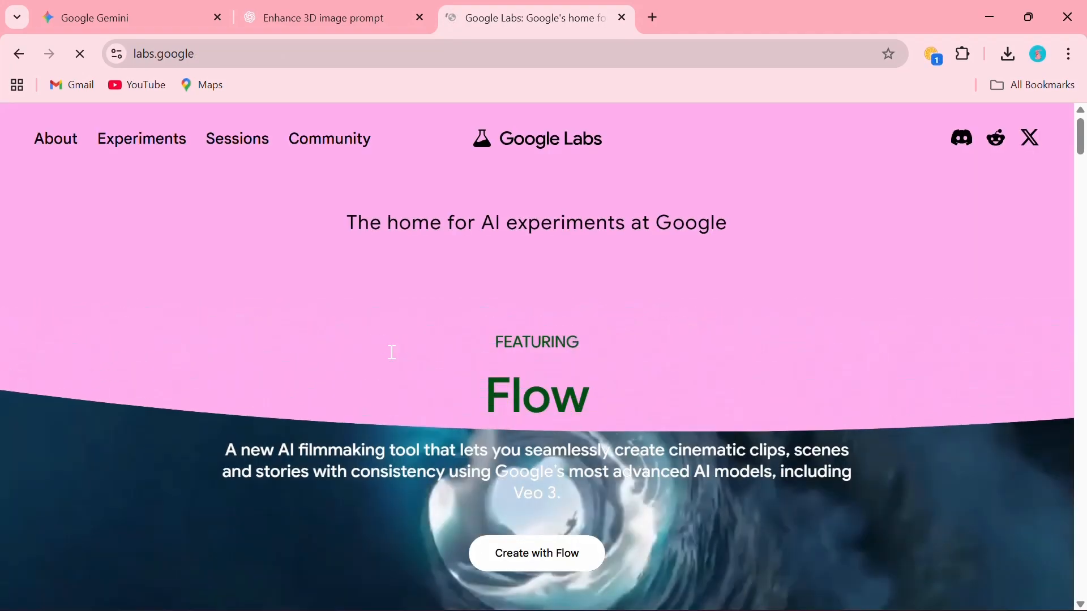
Launch Flow from the Google Labs page and create a new Flow project.
{"action": "scroll", "coordinate": [392, 352], "scroll_direction": "down", "scroll_amount": 2}
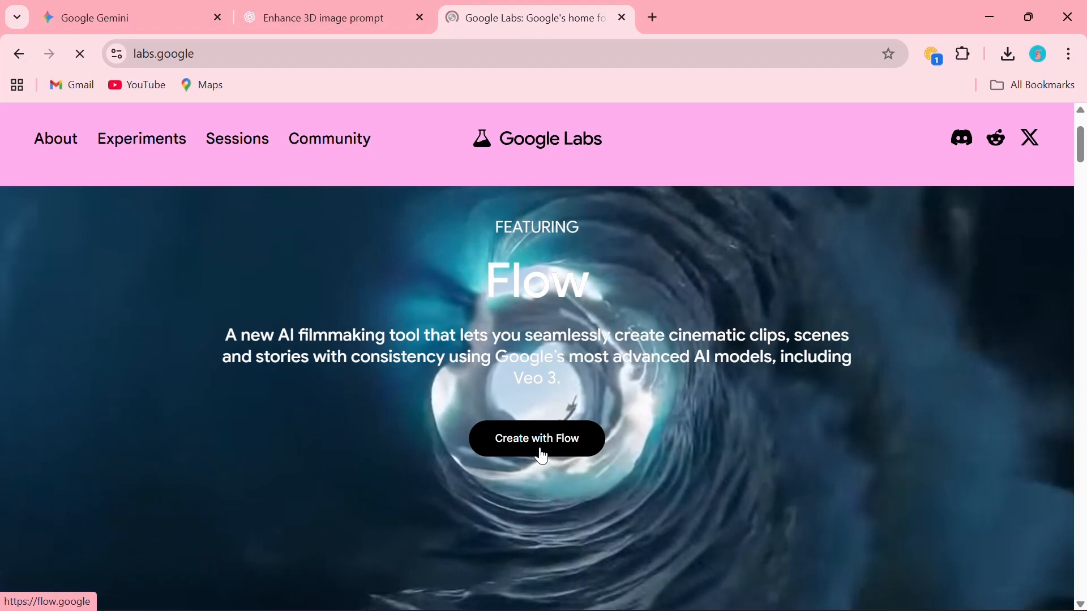
{"action": "left_click", "coordinate": [544, 453]}
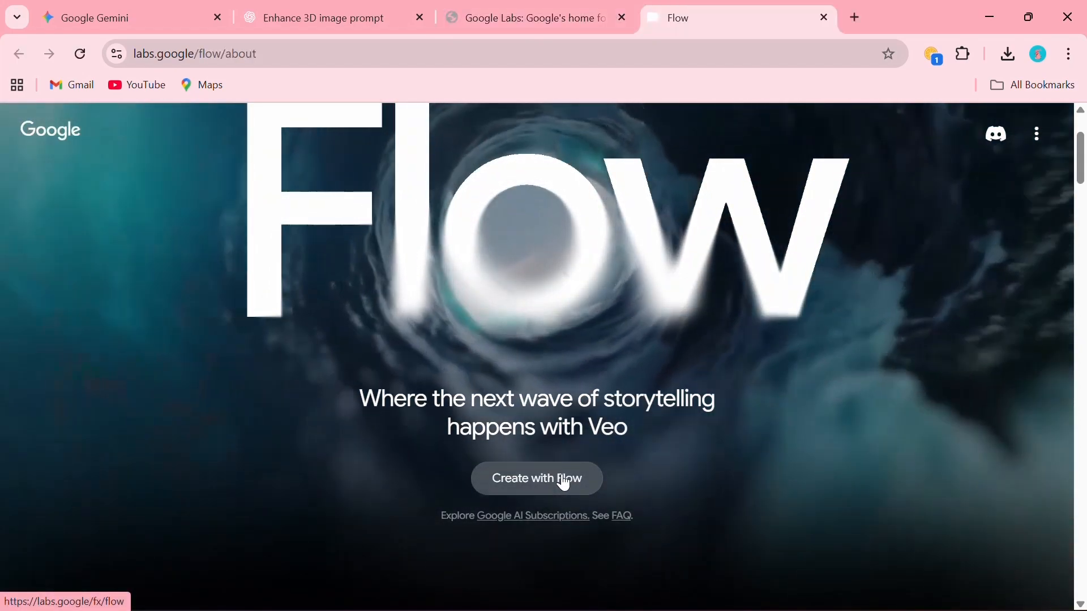
{"action": "left_click", "coordinate": [564, 484]}
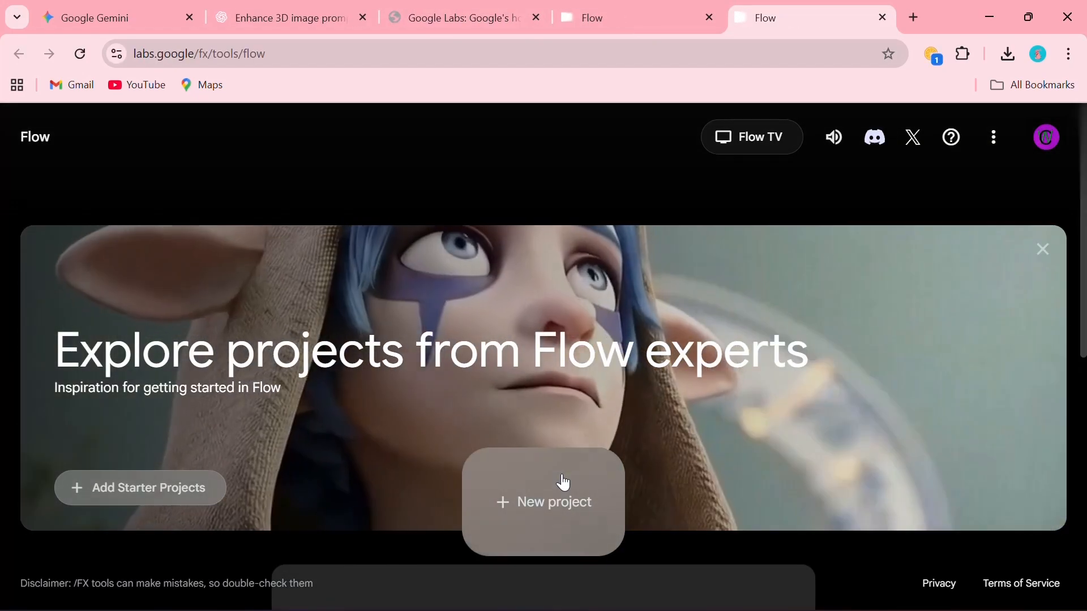
{"action": "left_click", "coordinate": [562, 484]}
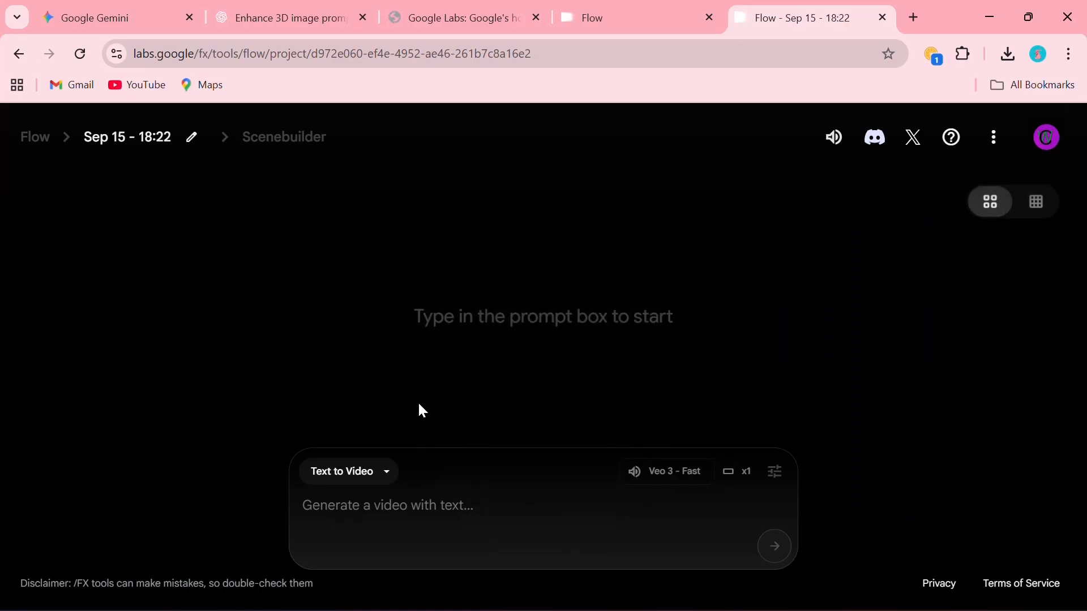
Set the project to Frames to Video and upload Gemini_Generated_Image_6b03ym6b03ym6b03 from Downloads as the first frame.
{"action": "left_click", "coordinate": [371, 476]}
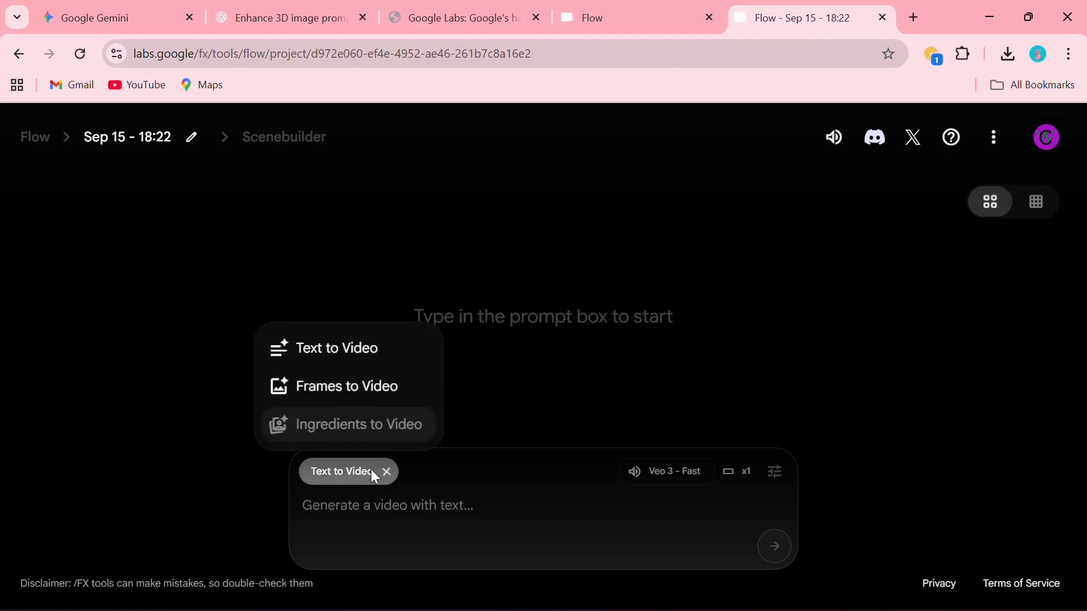
{"action": "left_click", "coordinate": [344, 390]}
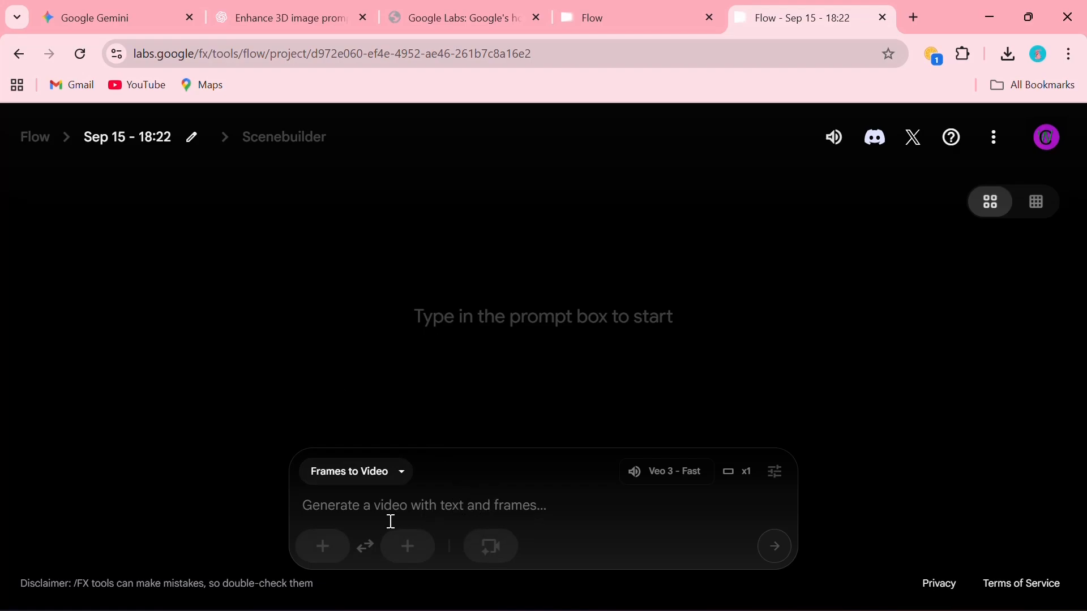
{"action": "left_click", "coordinate": [323, 549]}
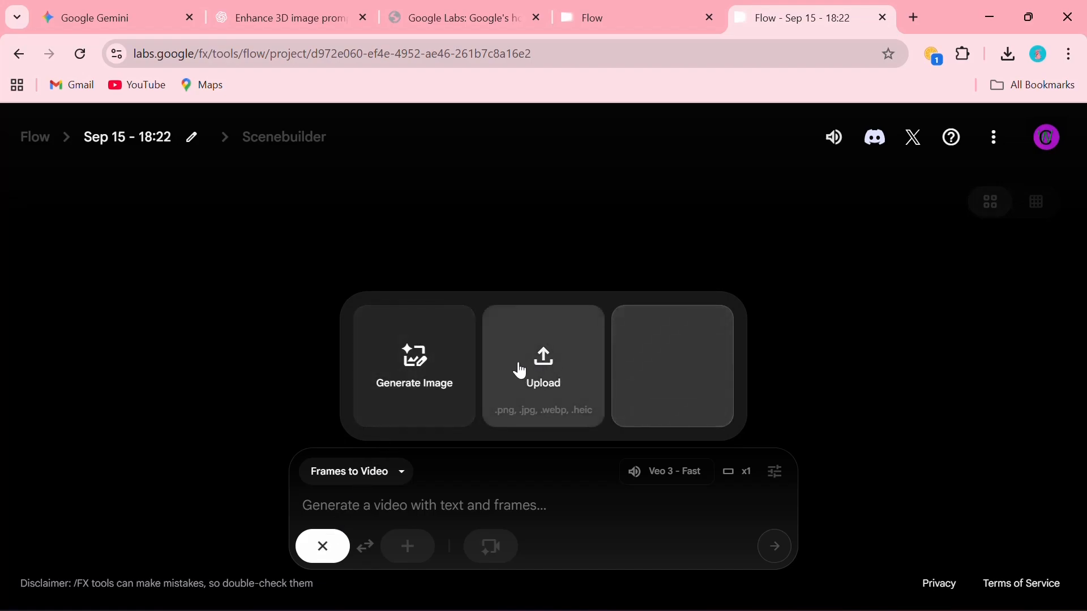
{"action": "left_click", "coordinate": [561, 386]}
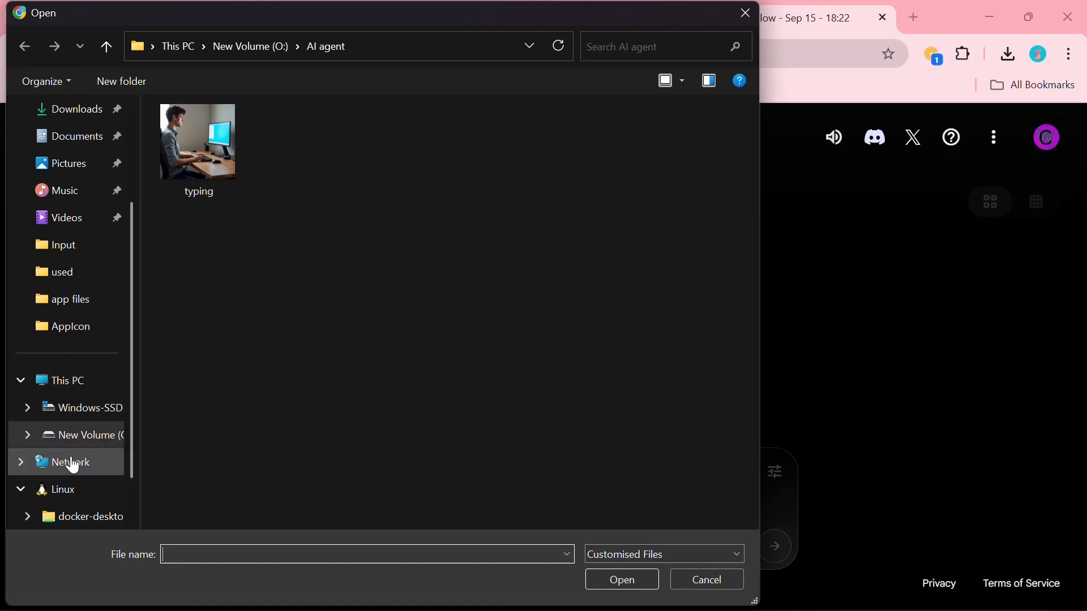
{"action": "left_click", "coordinate": [64, 112]}
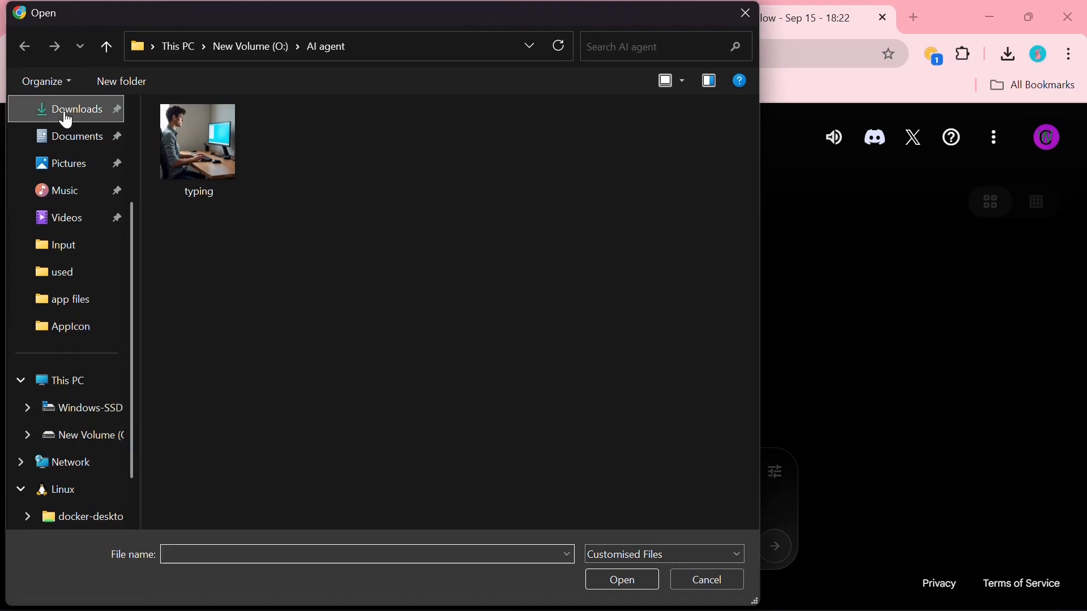
{"action": "left_click", "coordinate": [192, 172]}
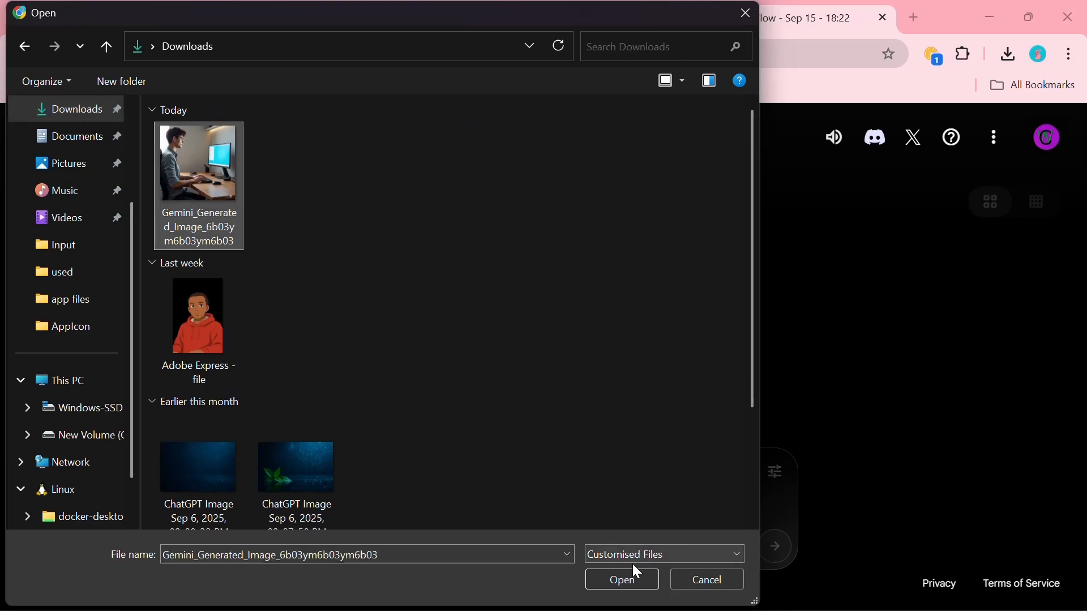
{"action": "left_click", "coordinate": [623, 580]}
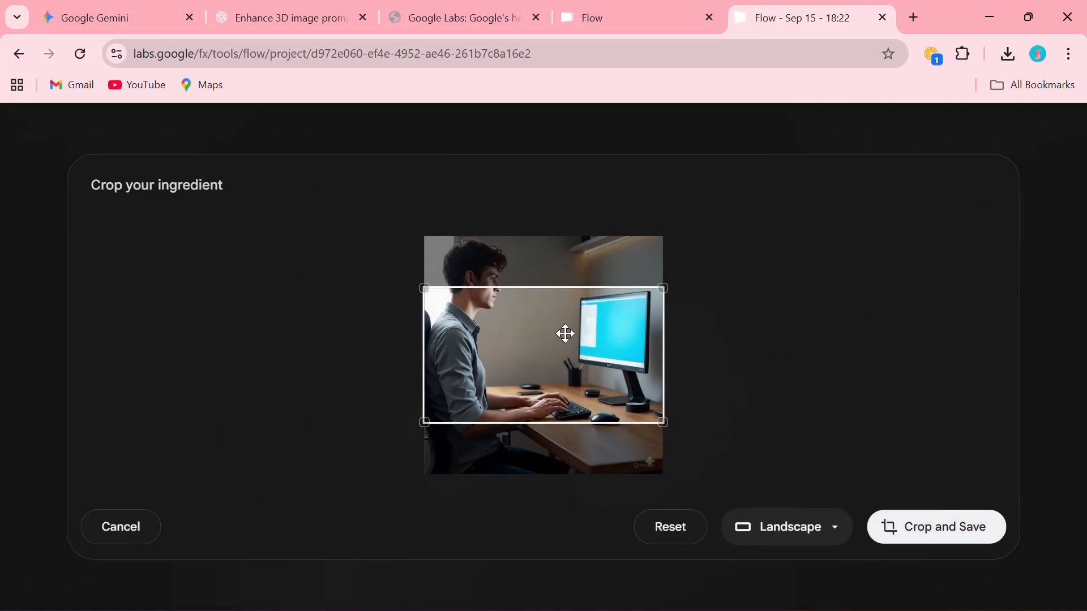
Try a Portrait crop of the uploaded frame, positioned over the seated man.
{"action": "left_click", "coordinate": [804, 531]}
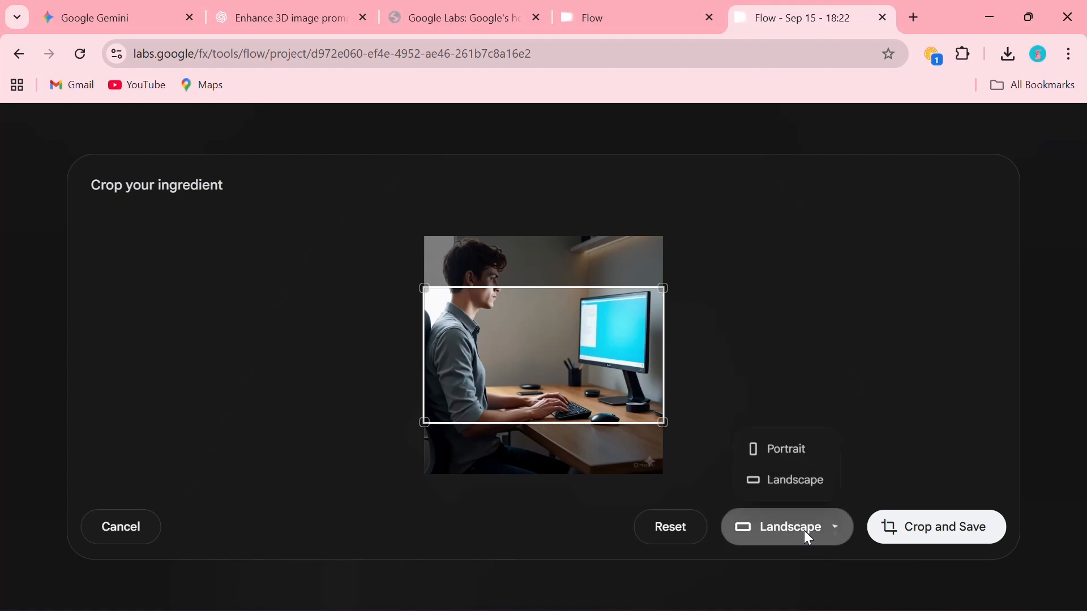
{"action": "left_click", "coordinate": [781, 450]}
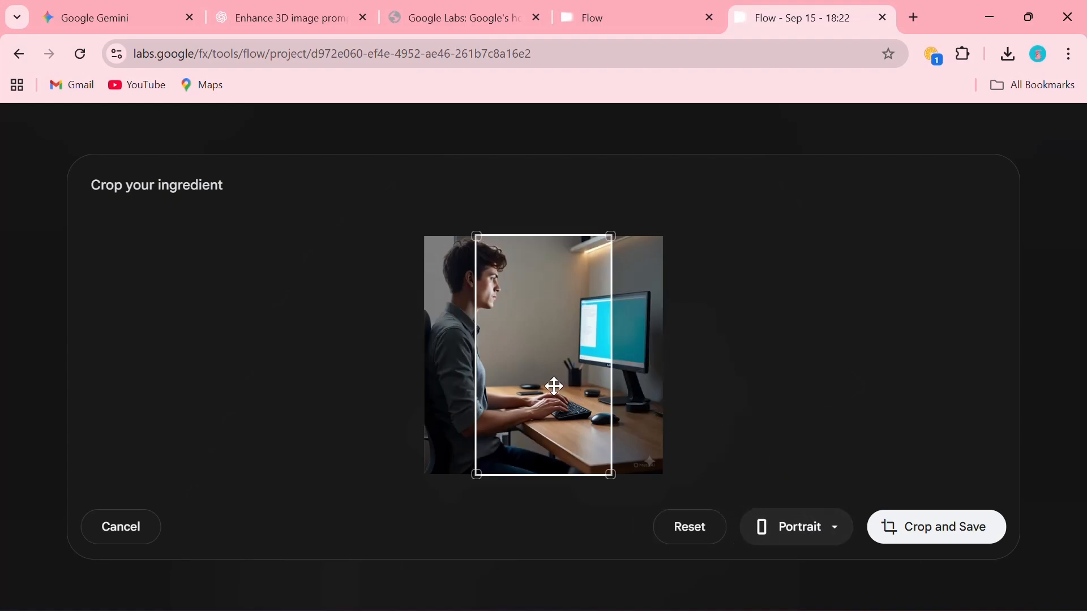
{"action": "left_click_drag", "start_coordinate": [555, 384], "coordinate": [525, 413]}
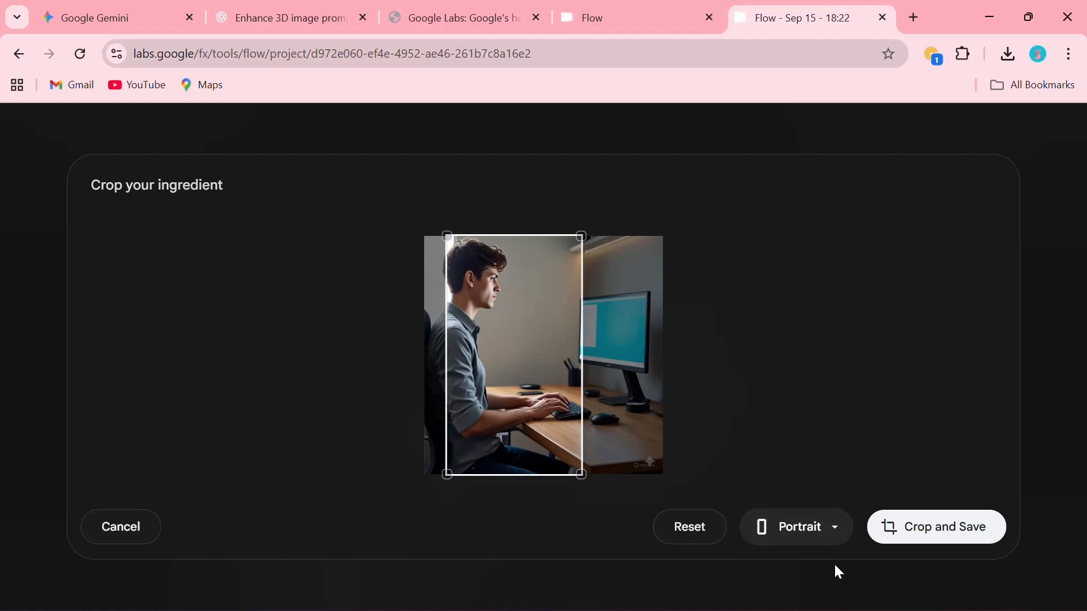
Set the crop to Landscape, position it over the man's arms, keyboard and monitor, and save the cropped first frame.
{"action": "left_click", "coordinate": [821, 538]}
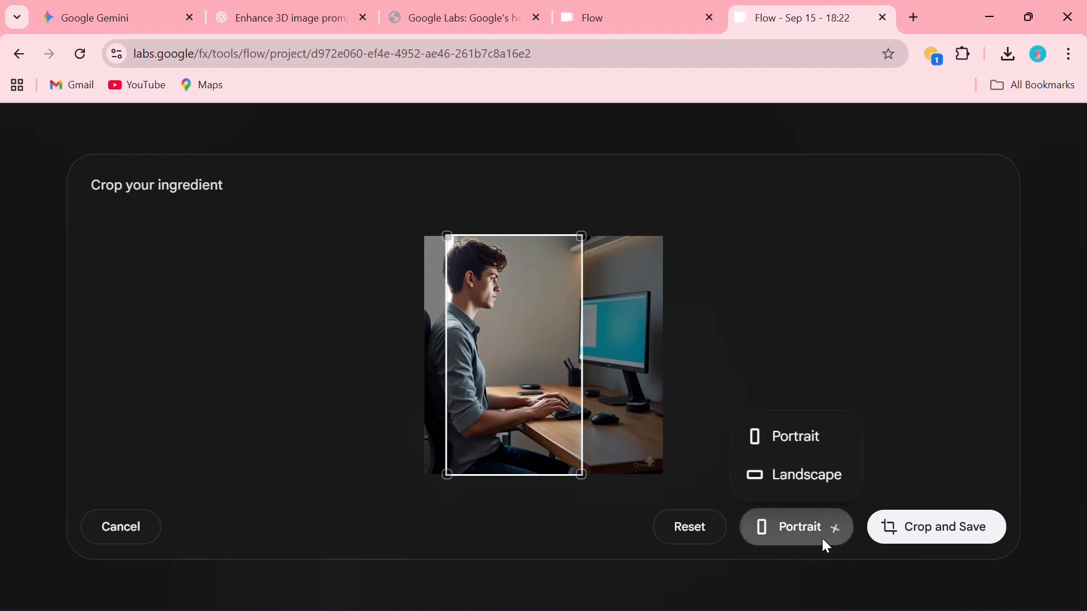
{"action": "left_click", "coordinate": [814, 490]}
{"action": "left_click_drag", "start_coordinate": [534, 390], "coordinate": [598, 307]}
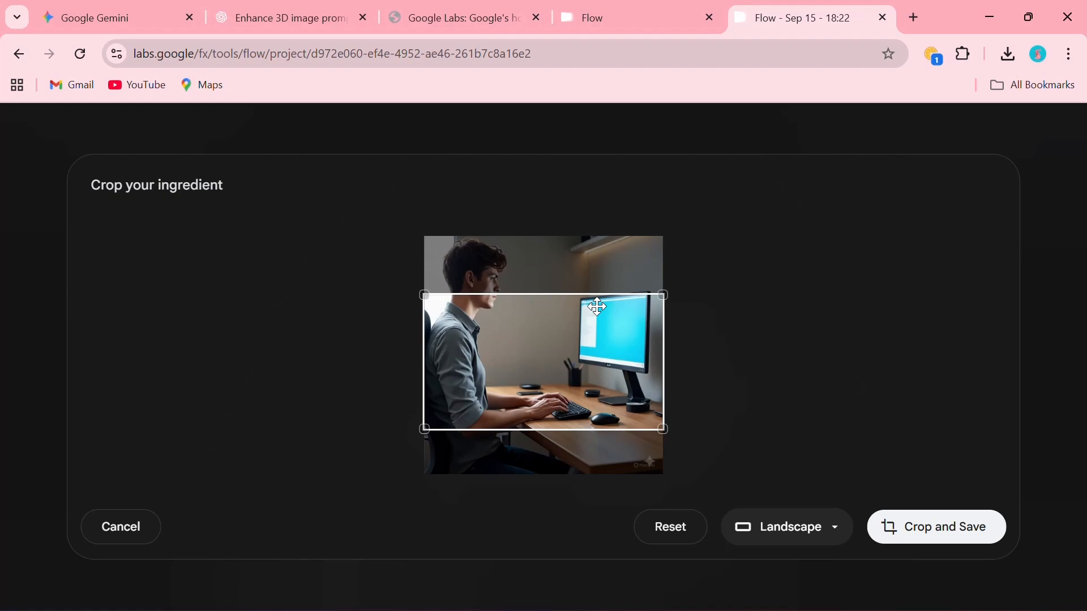
{"action": "left_click", "coordinate": [917, 539]}
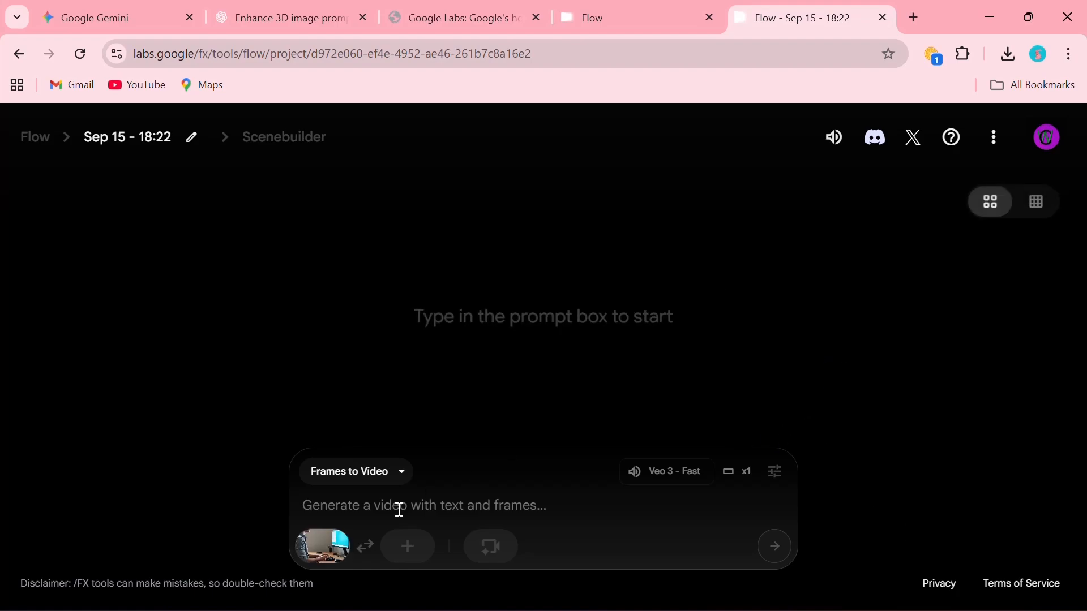
{"action": "mouse_move", "coordinate": [319, 554]}
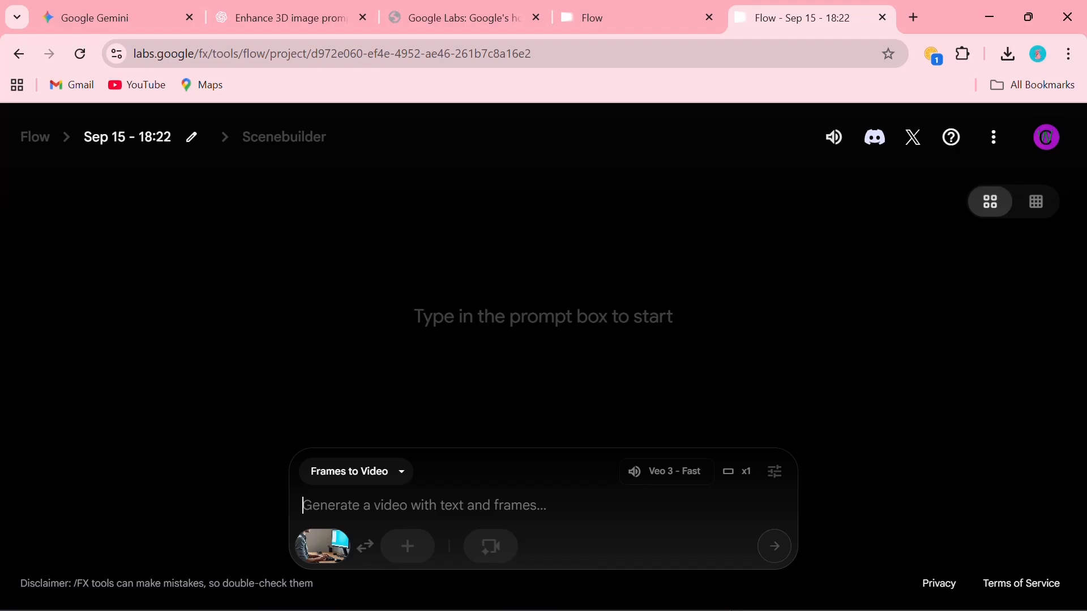
Switch to Notepad and copy the frame-to-video request from "Enhance this prompt: Create a prompt for frame-to-video" to "rising arms".
{"action": "left_click", "coordinate": [715, 591]}
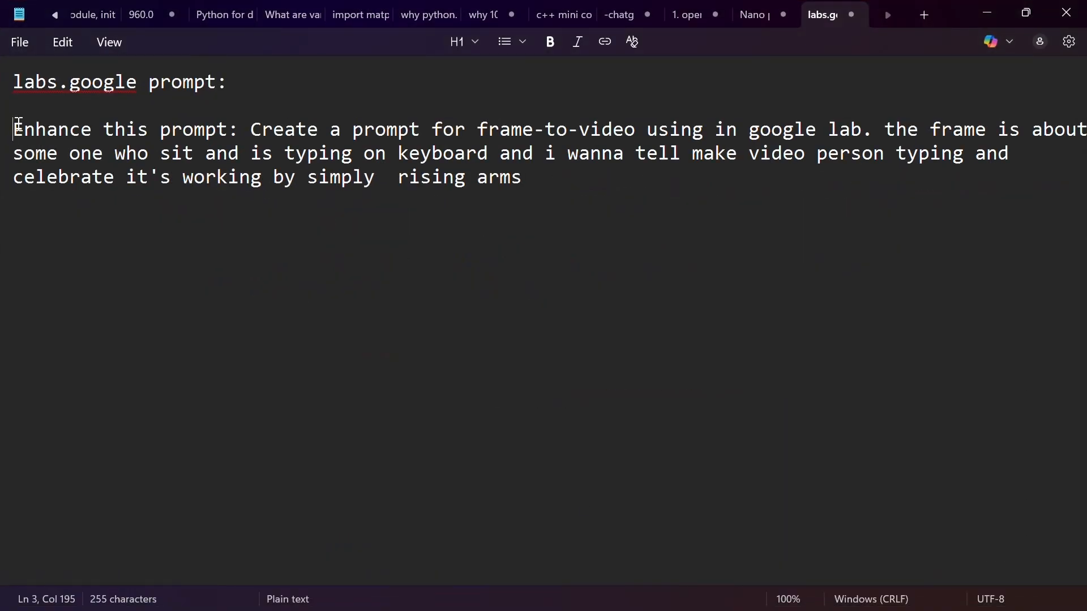
{"action": "left_click_drag", "start_coordinate": [19, 124], "coordinate": [524, 187]}
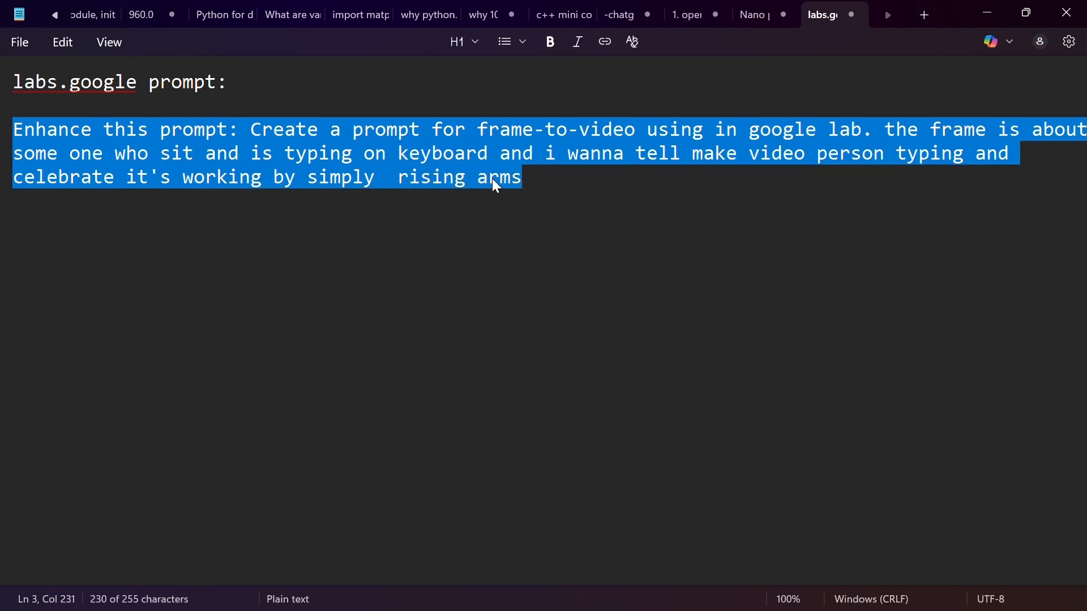
{"action": "right_click", "coordinate": [492, 179]}
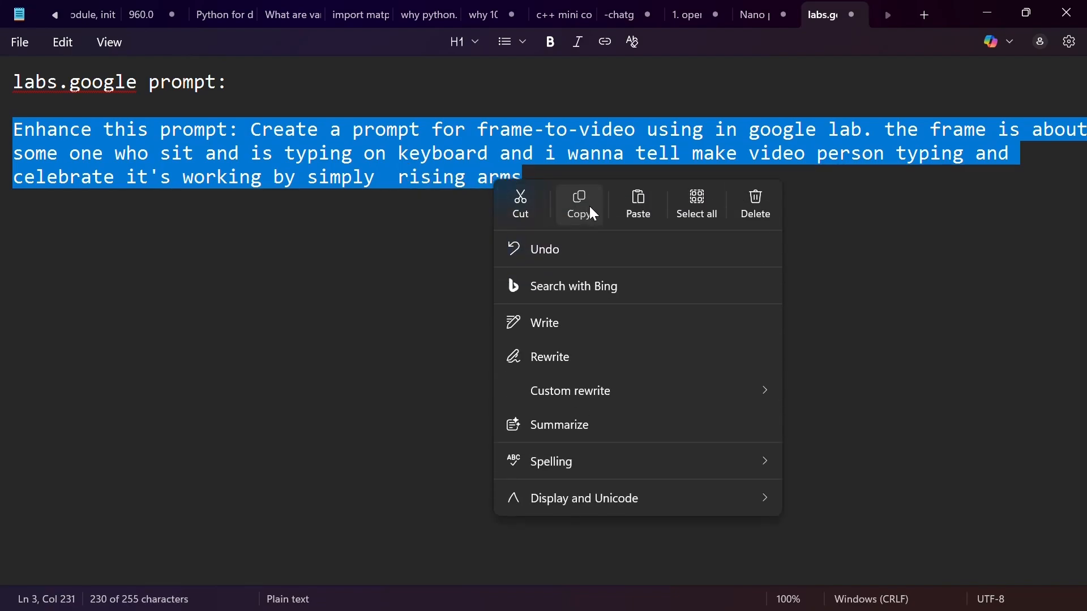
{"action": "left_click", "coordinate": [593, 213]}
{"action": "left_click", "coordinate": [984, 14]}
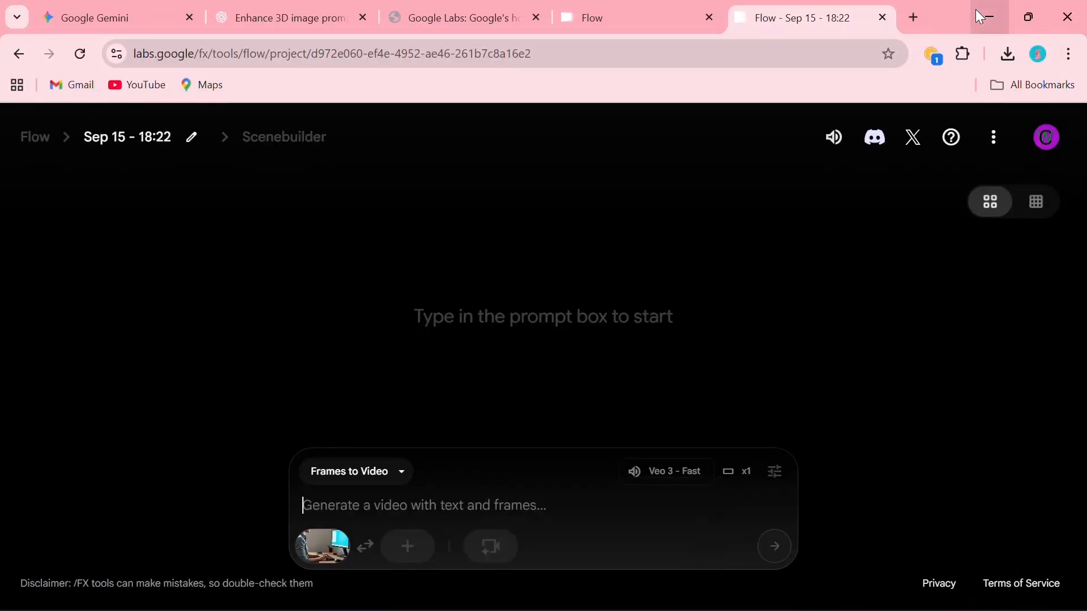
Return to the ChatGPT conversation in Chrome, paste and send the frame-to-video prompt request, and view the reply.
{"action": "left_click", "coordinate": [248, 19]}
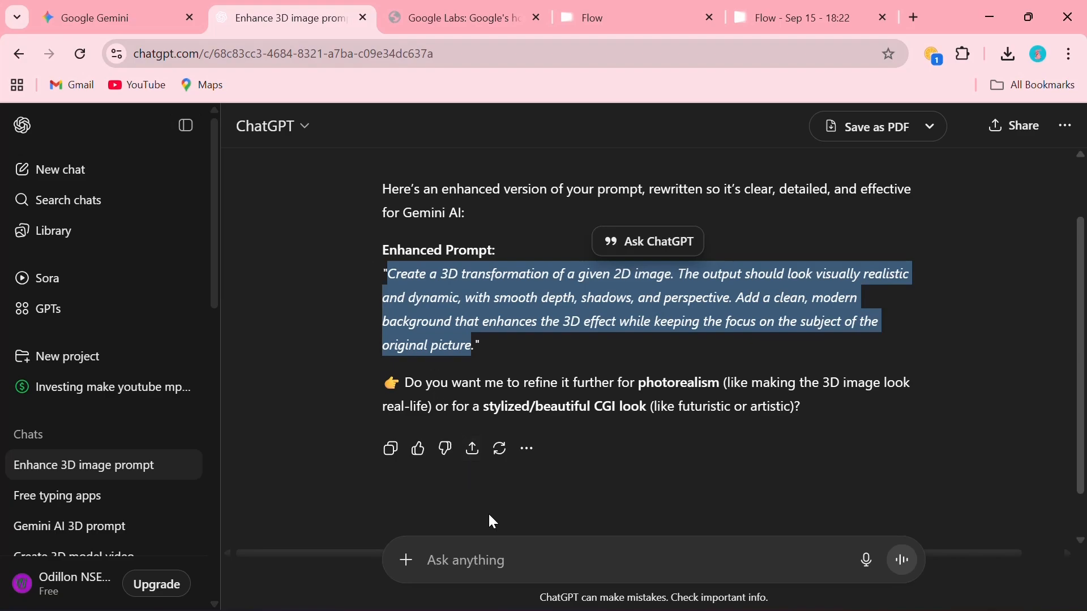
{"action": "left_click", "coordinate": [507, 569]}
{"action": "key", "text": "ctrl+v"}
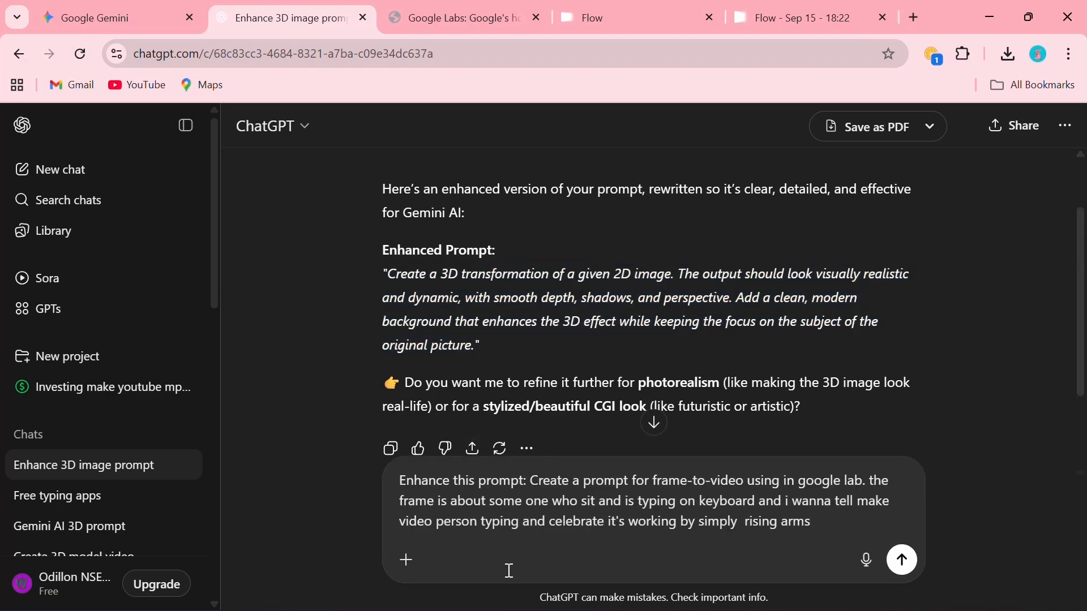
{"action": "key", "text": "Return"}
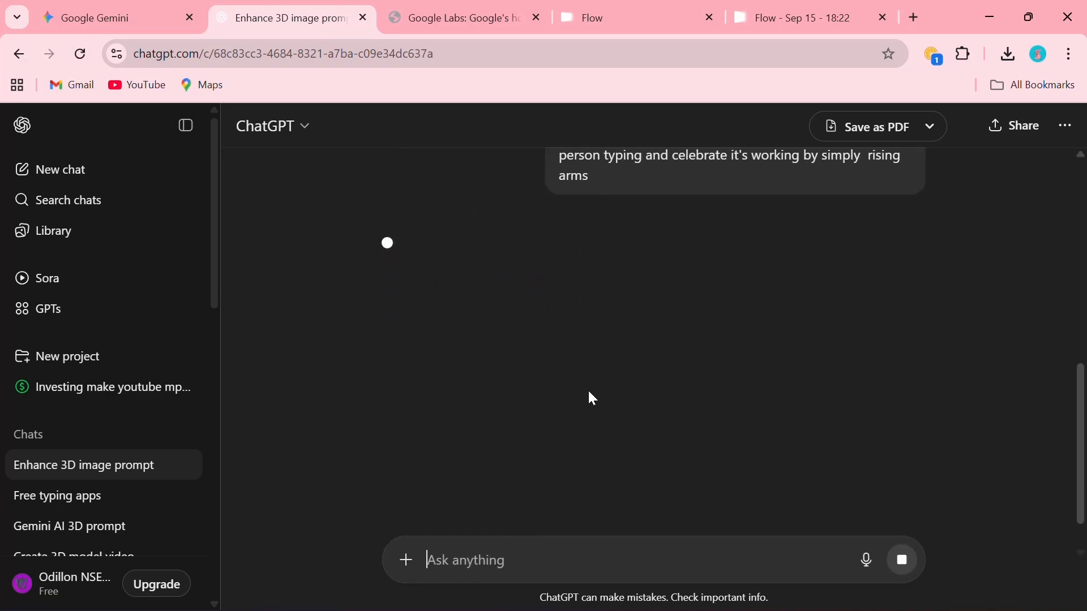
{"action": "scroll", "coordinate": [643, 309], "scroll_direction": "up", "scroll_amount": 2}
{"action": "scroll", "coordinate": [643, 308], "scroll_direction": "down", "scroll_amount": 1}
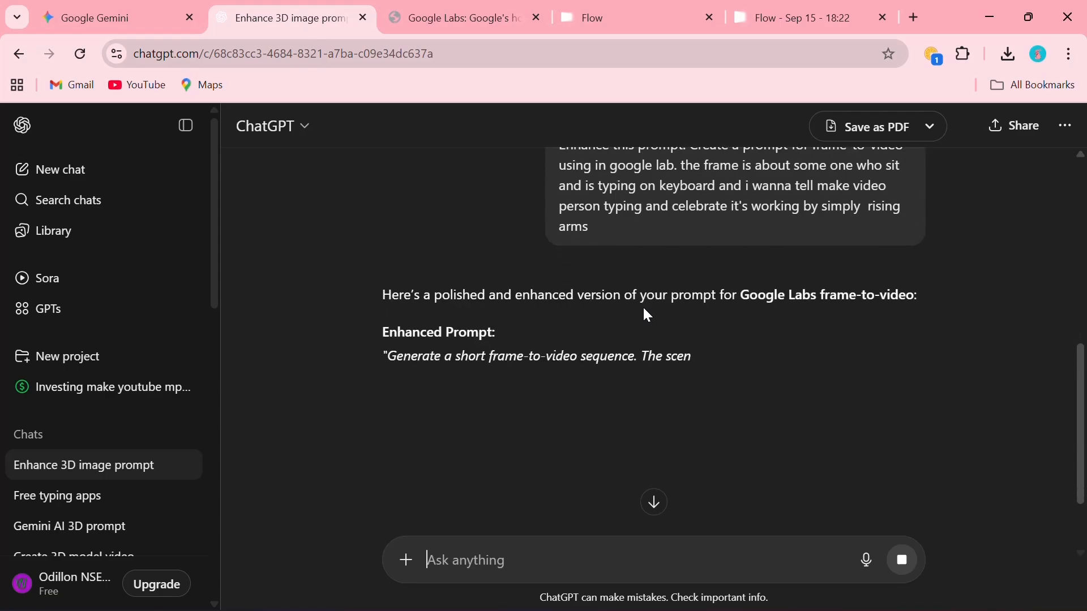
{"action": "scroll", "coordinate": [643, 306], "scroll_direction": "down", "scroll_amount": 1}
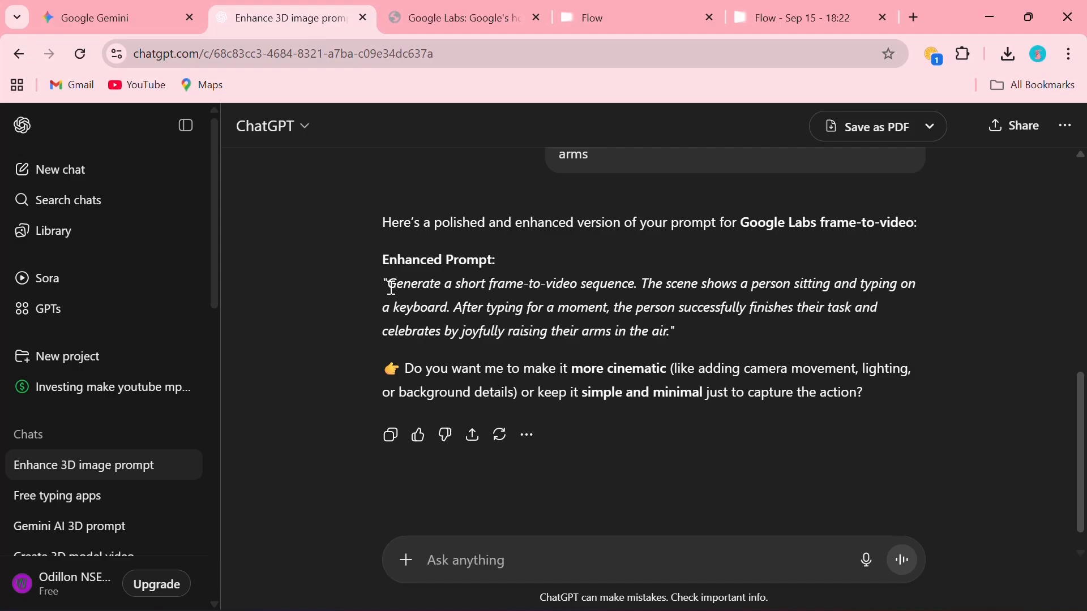
Copy ChatGPT's enhanced video prompt, from "Generate a short frame-to-video sequence" to "raising their arms in the air".
{"action": "left_click_drag", "start_coordinate": [391, 287], "coordinate": [712, 332]}
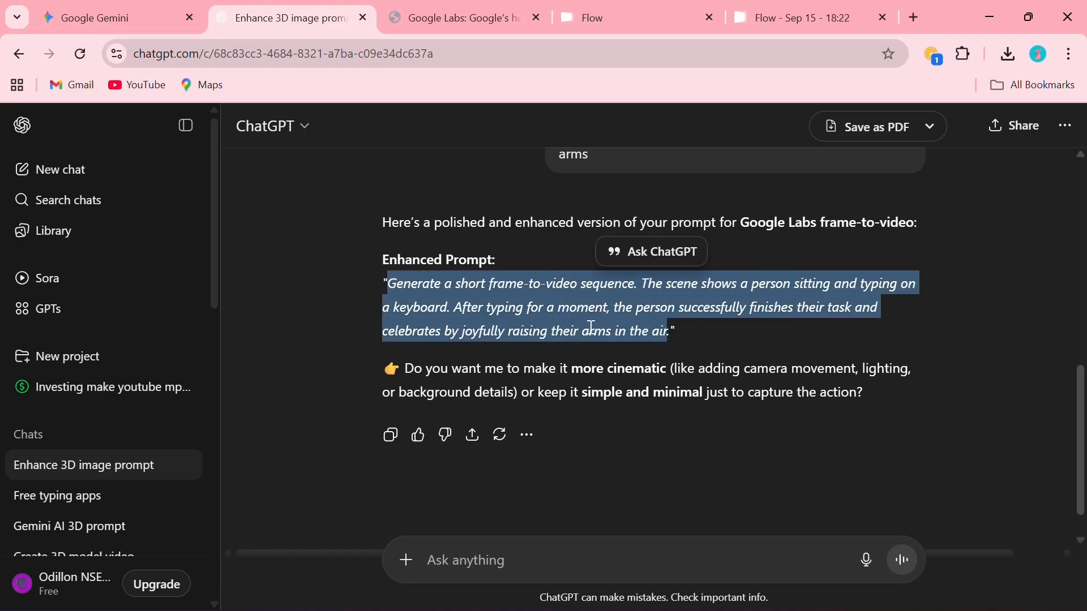
{"action": "right_click", "coordinate": [590, 328]}
{"action": "left_click", "coordinate": [617, 347]}
{"action": "left_click", "coordinate": [684, 333]}
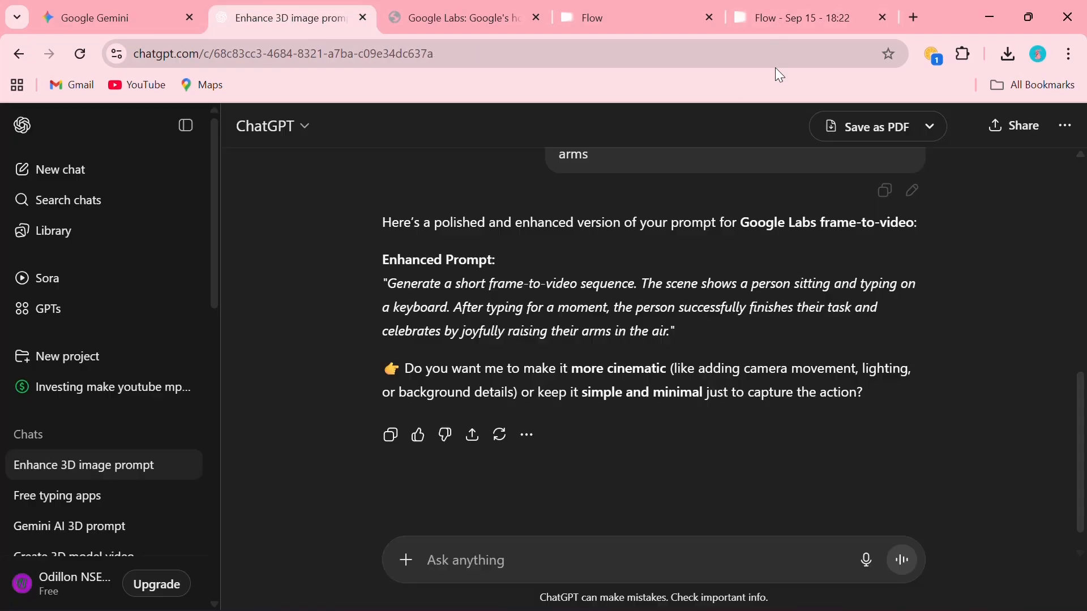
Return to the Flow project, paste the enhanced prompt as the frames-to-video description, and generate the video.
{"action": "left_click", "coordinate": [770, 24]}
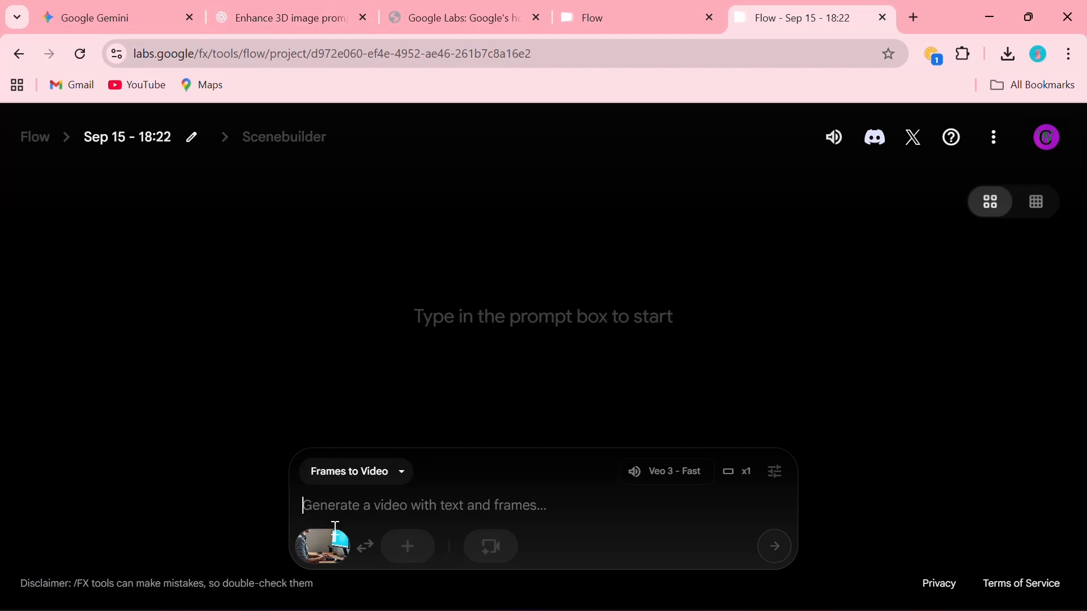
{"action": "right_click", "coordinate": [469, 506]}
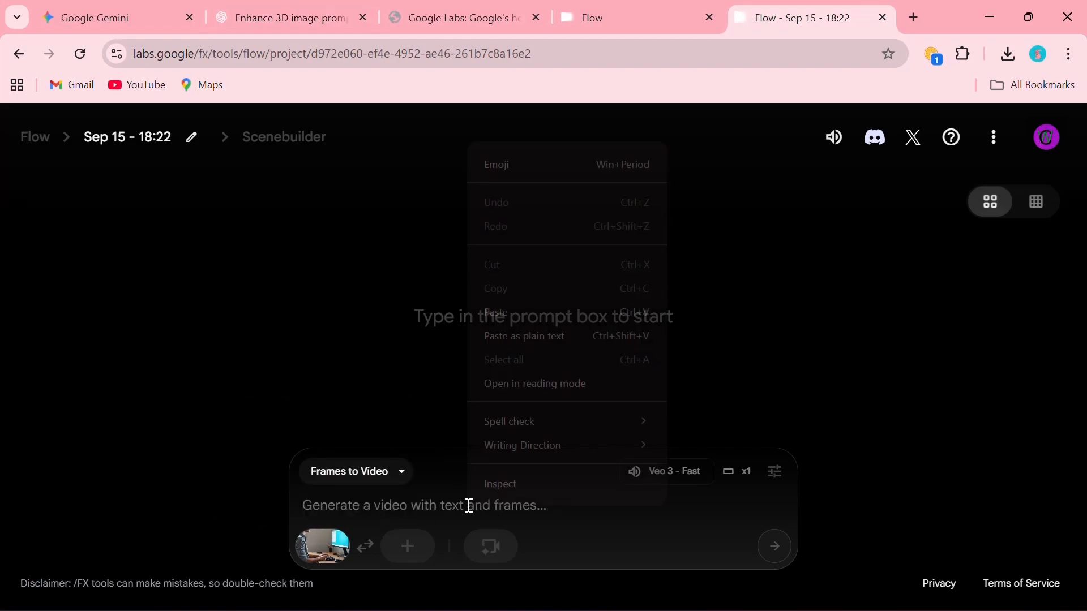
{"action": "left_click", "coordinate": [503, 312]}
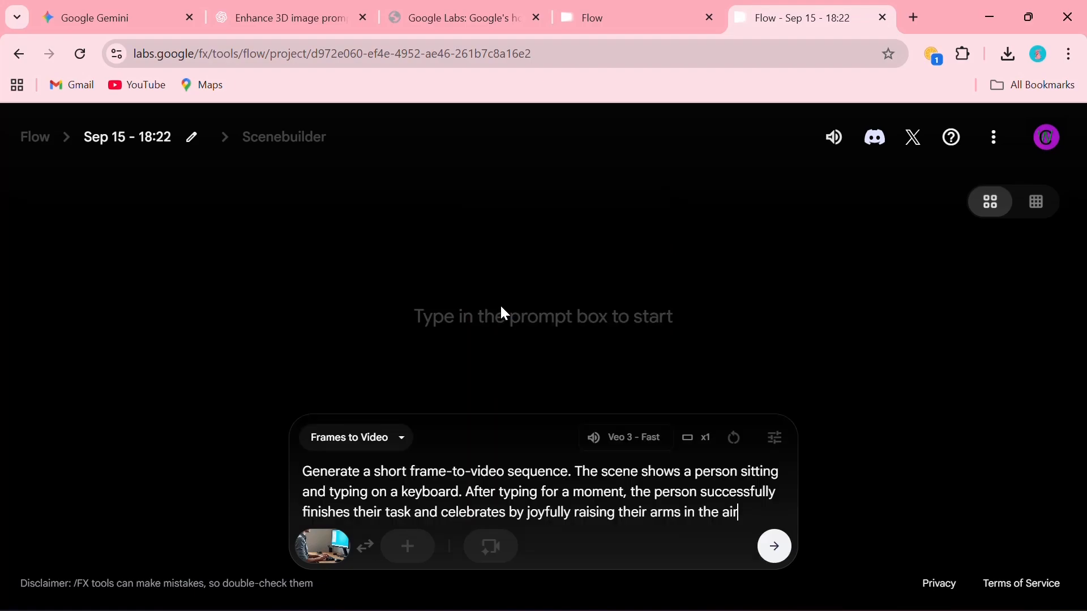
{"action": "left_click", "coordinate": [776, 548]}
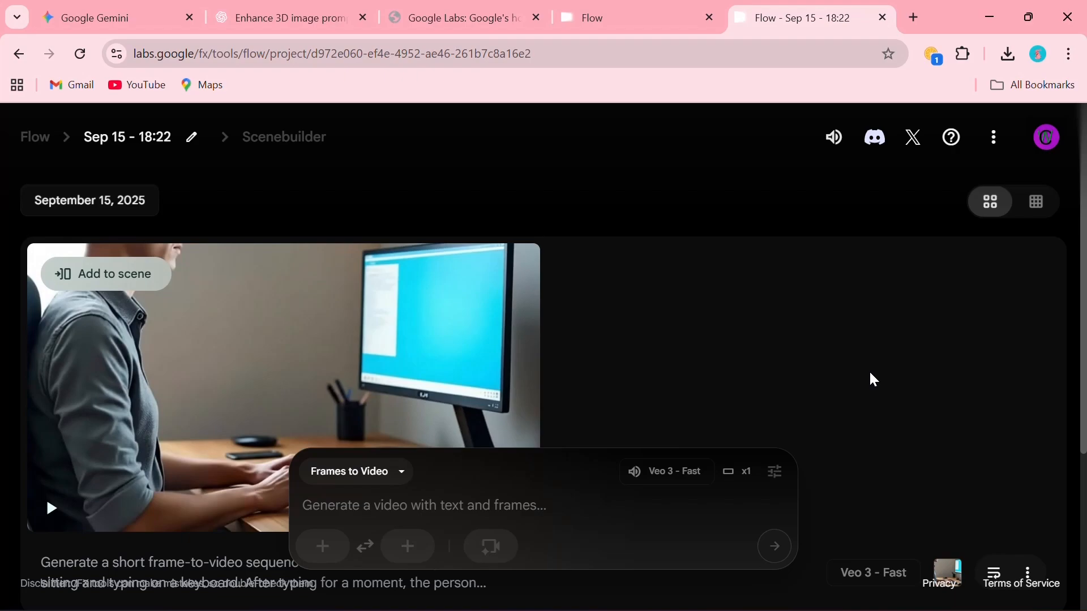
Preview the generated clip of the man typing and download it in Original size (720p).
{"action": "scroll", "coordinate": [868, 370], "scroll_direction": "down", "scroll_amount": 2}
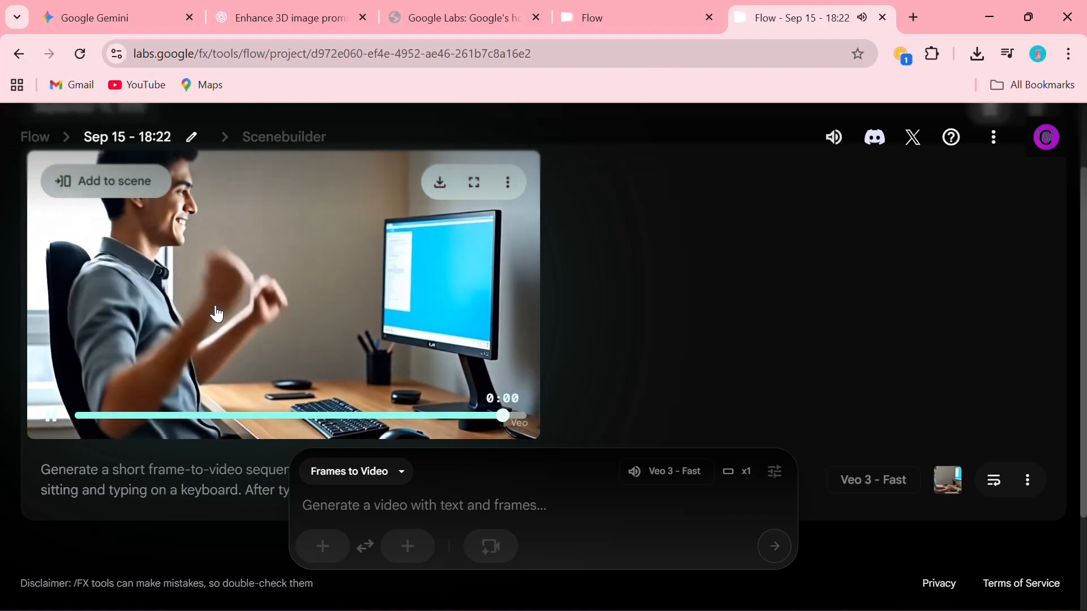
{"action": "scroll", "coordinate": [216, 314], "scroll_direction": "down", "scroll_amount": 2}
{"action": "scroll", "coordinate": [216, 315], "scroll_direction": "up", "scroll_amount": 4}
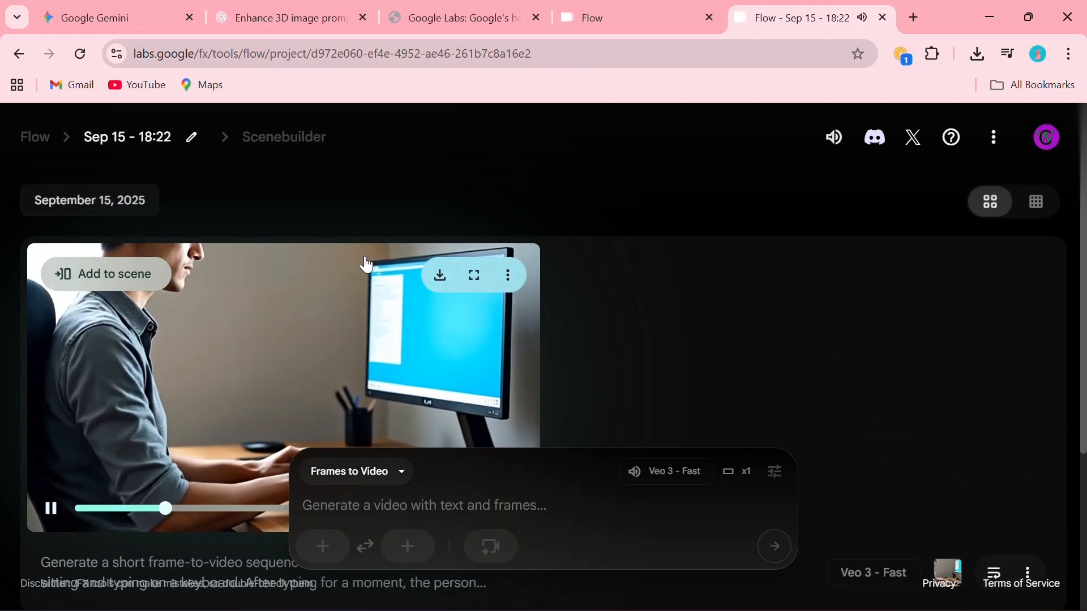
{"action": "left_click", "coordinate": [510, 277]}
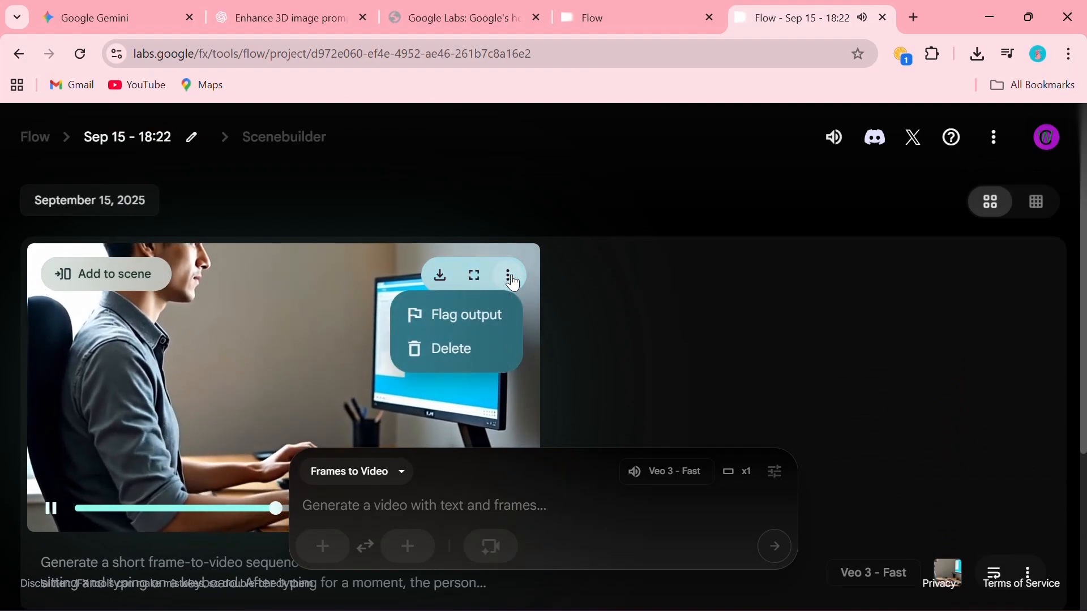
{"action": "left_click", "coordinate": [520, 249]}
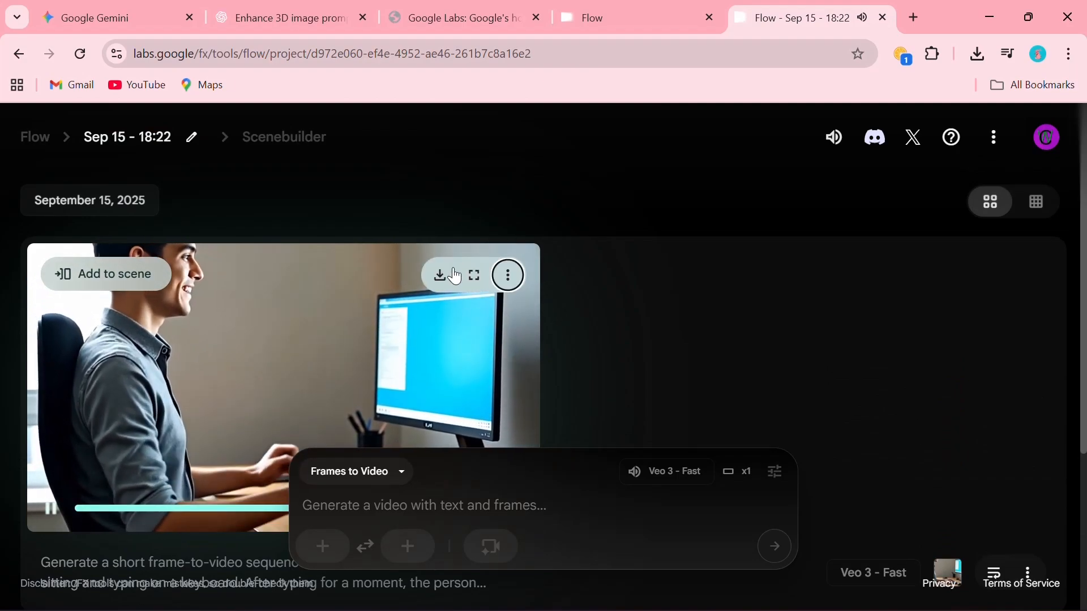
{"action": "left_click", "coordinate": [440, 275]}
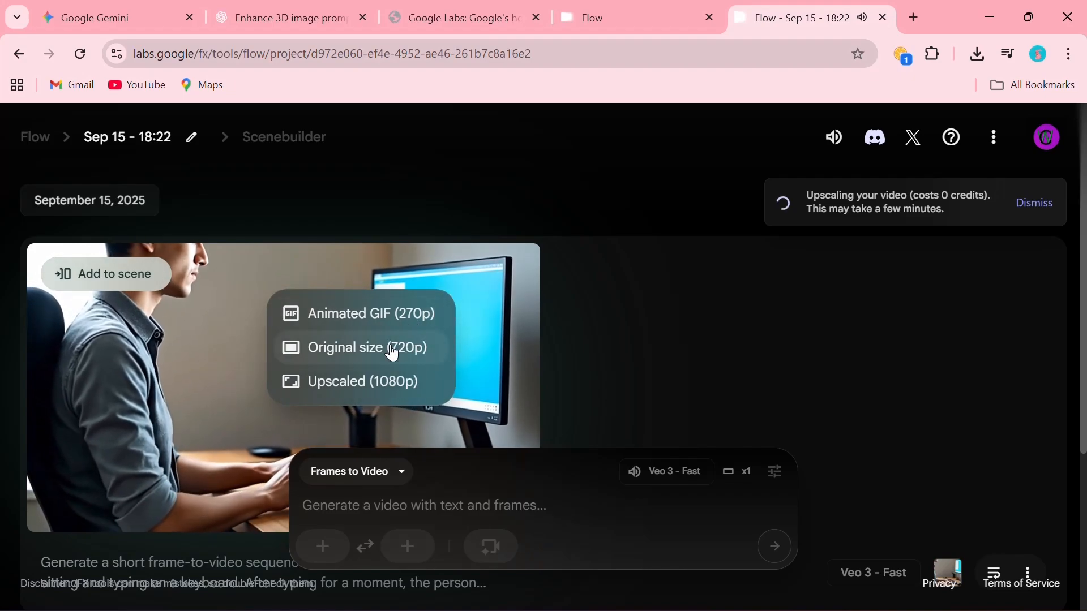
{"action": "left_click", "coordinate": [391, 352]}
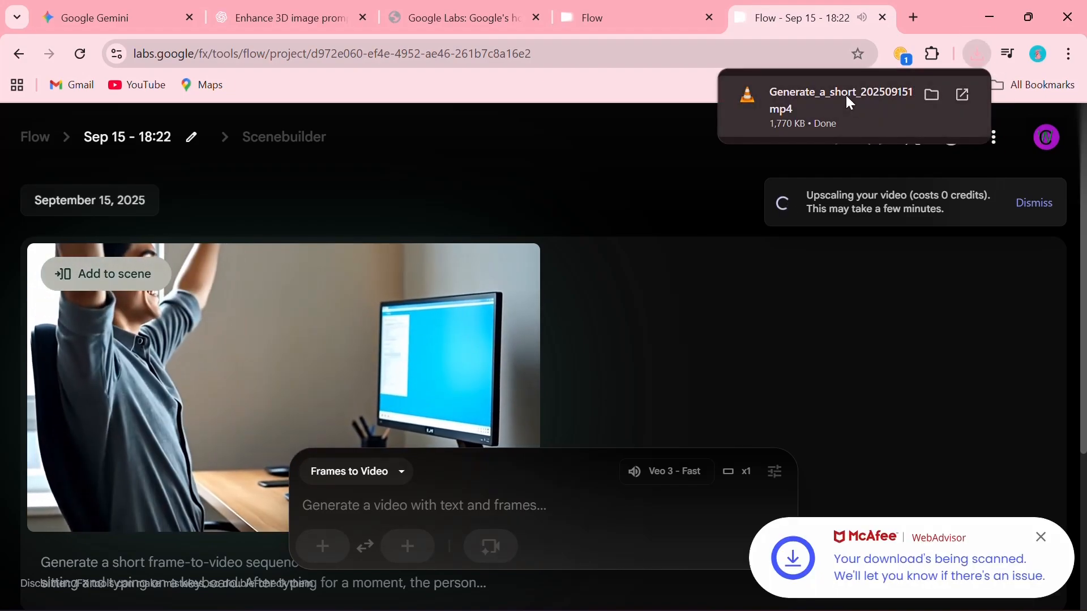
Open the downloaded MP4 in VLC media player and watch it in full screen.
{"action": "left_click", "coordinate": [875, 93]}
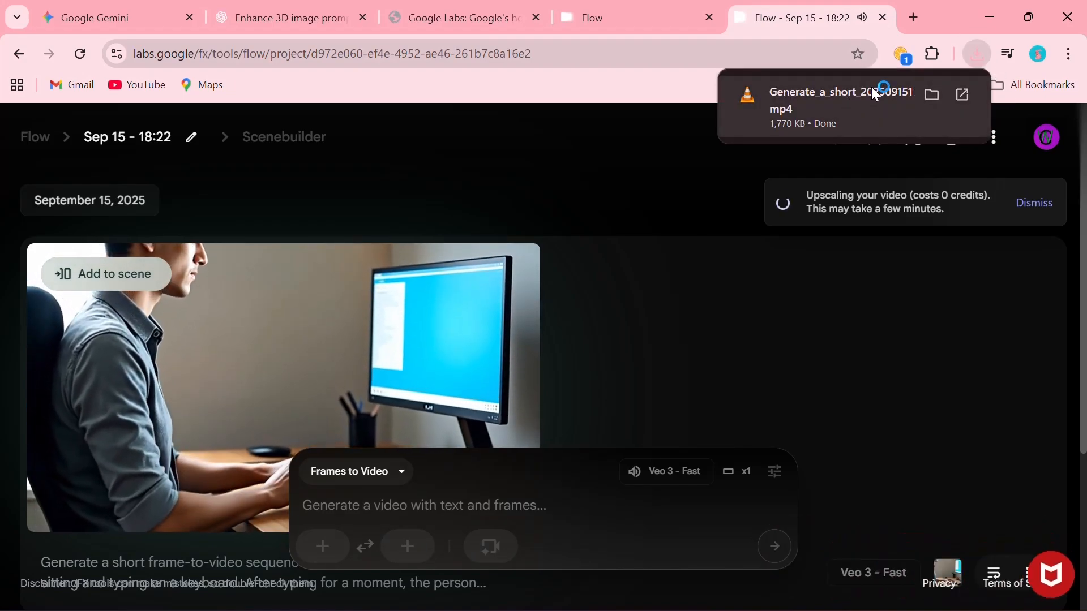
{"action": "mouse_move", "coordinate": [822, 567]}
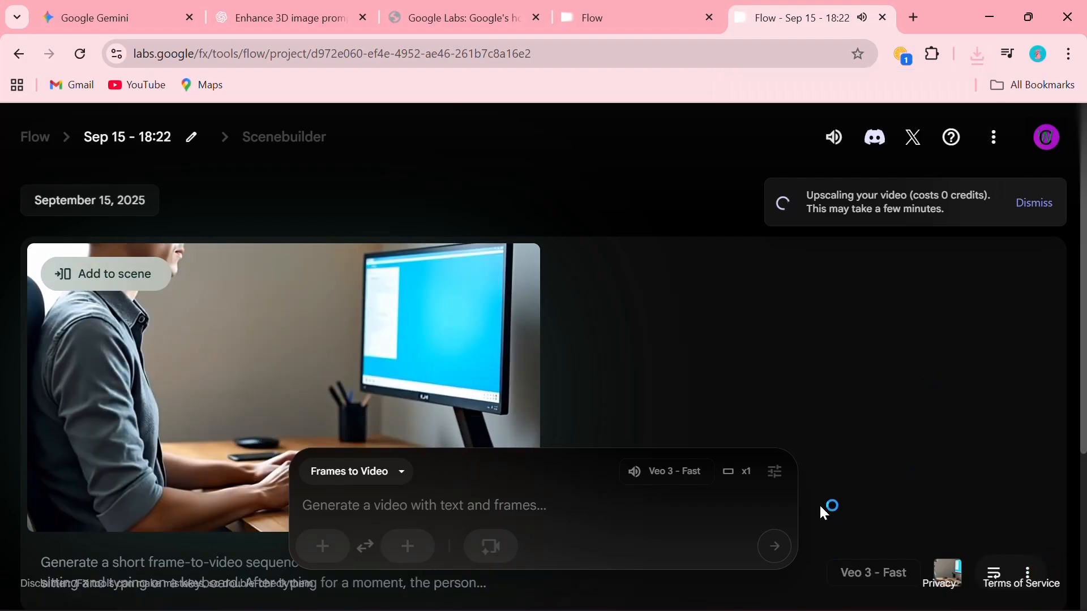
{"action": "scroll", "coordinate": [570, 292], "scroll_direction": "down", "scroll_amount": 2}
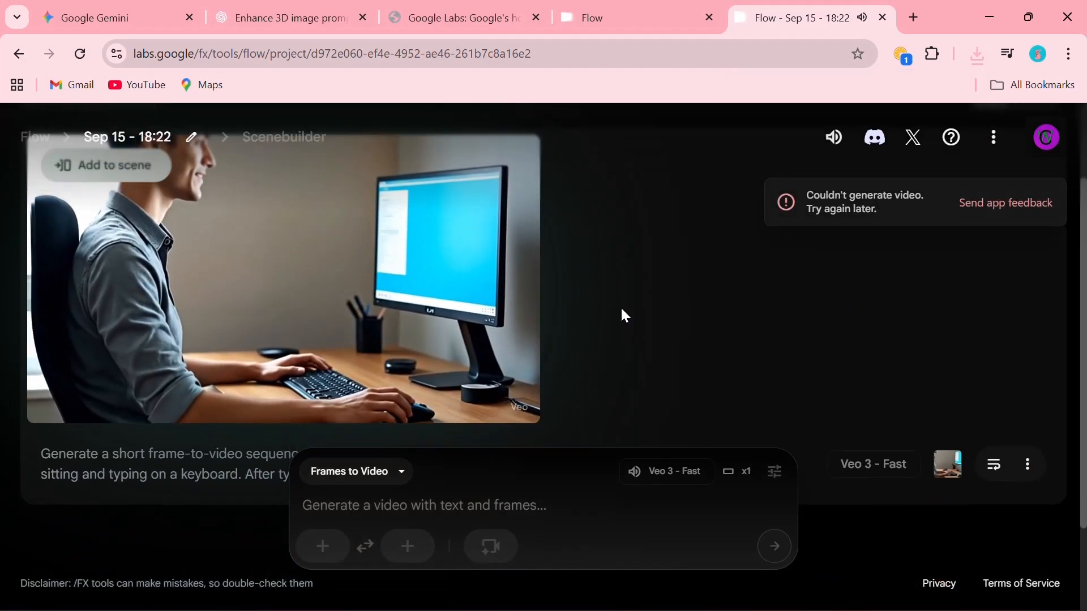
{"action": "scroll", "coordinate": [621, 313], "scroll_direction": "up", "scroll_amount": 2}
{"action": "mouse_move", "coordinate": [788, 586]}
{"action": "left_click", "coordinate": [733, 601]}
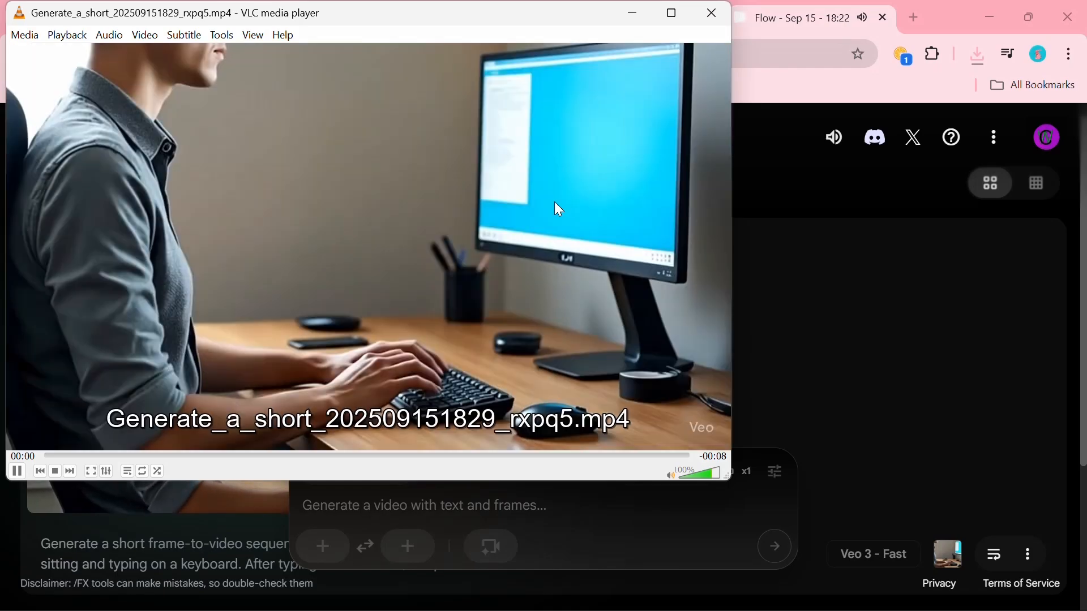
{"action": "double_click", "coordinate": [572, 171]}
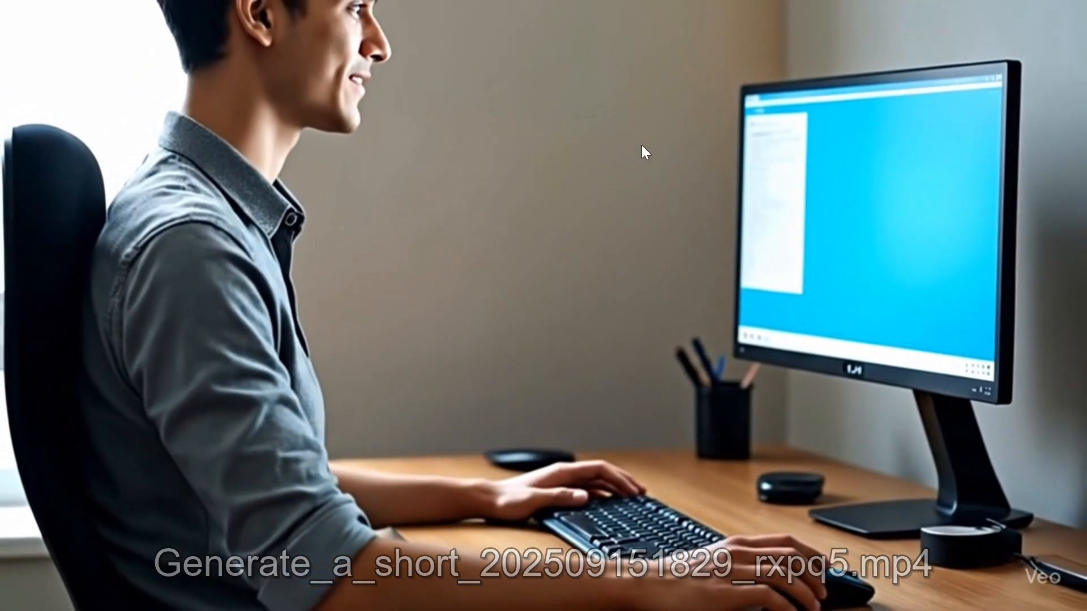